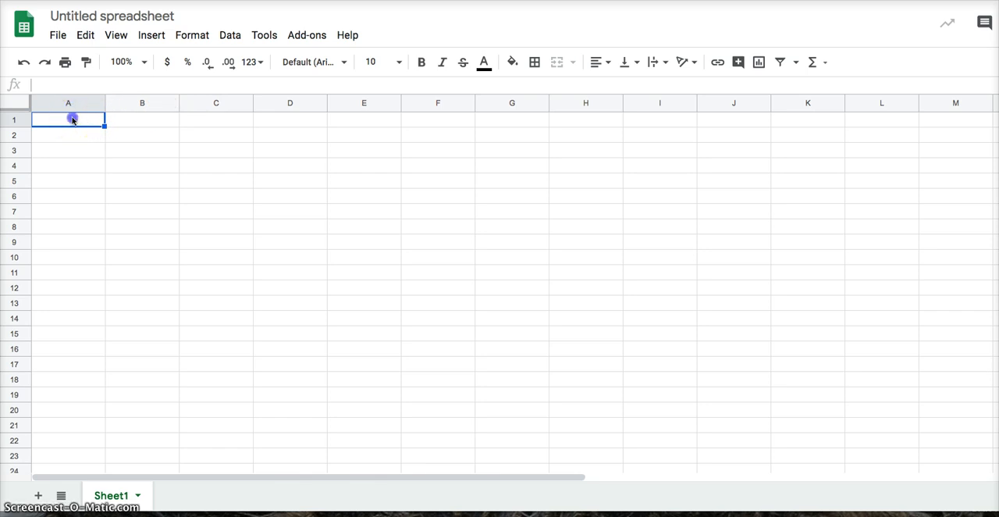
Step: Merge cells A1 through D1 into a single cell
{"action": "left_click", "coordinate": [81, 121]}
{"action": "left_click_drag", "start_coordinate": [81, 121], "coordinate": [280, 124]}
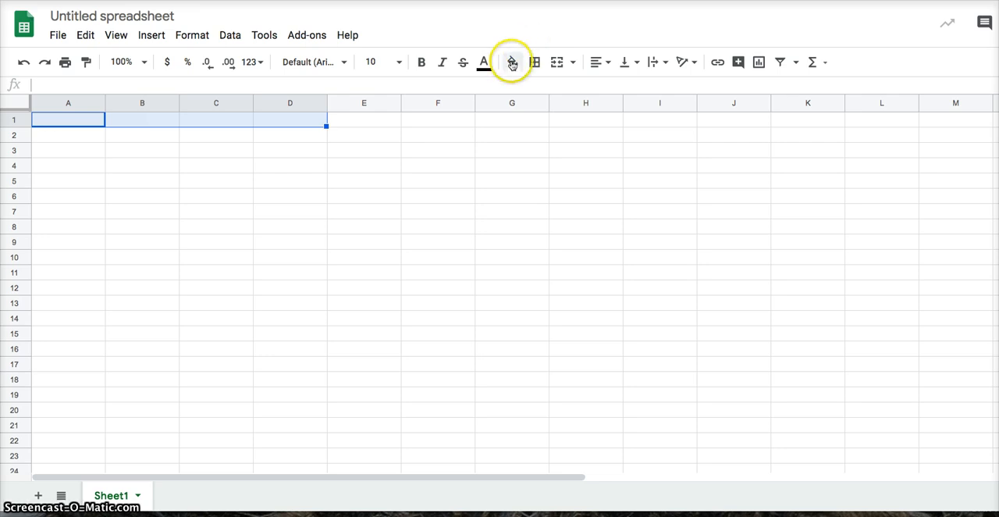
{"action": "left_click", "coordinate": [556, 63]}
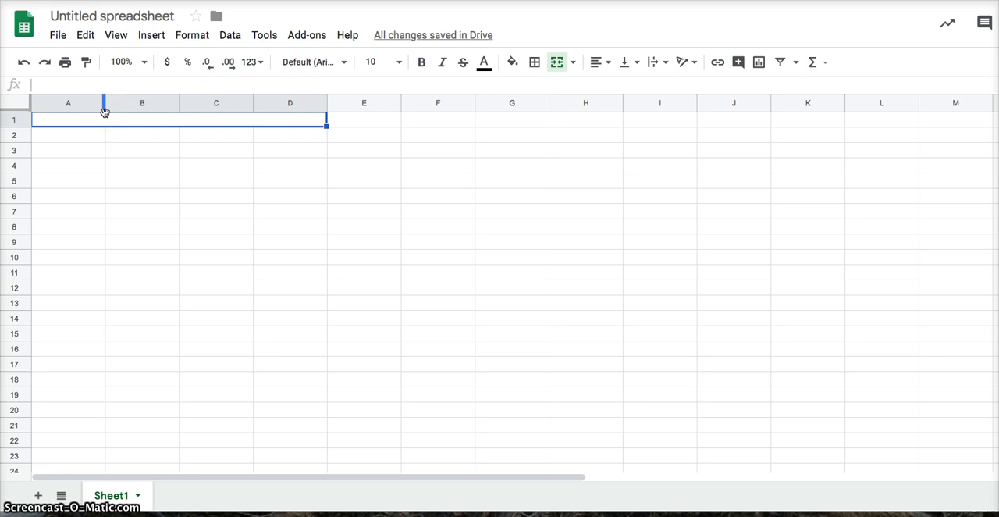
Step: Enter the text "Type in" in the merged A1:D1 cell
{"action": "type", "text": "Typ in"}
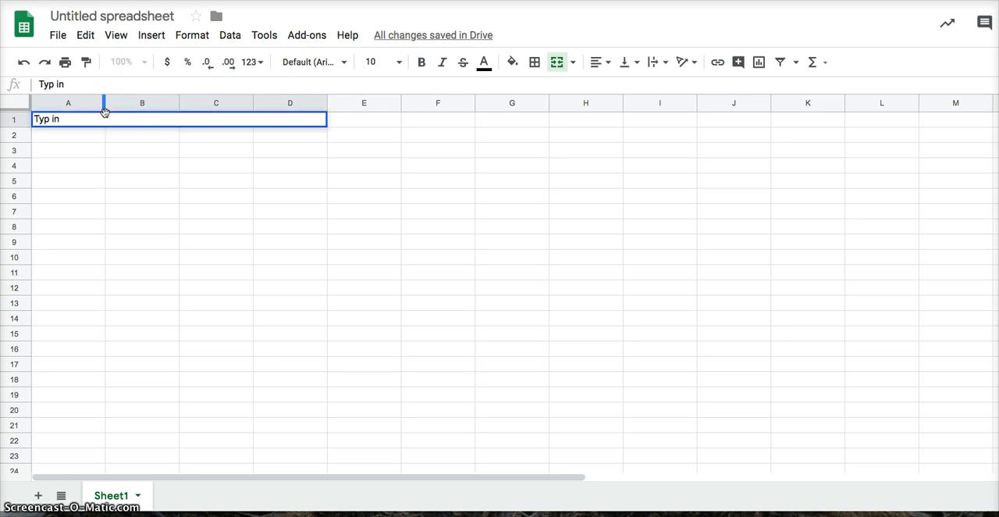
{"action": "key", "text": "Left"}
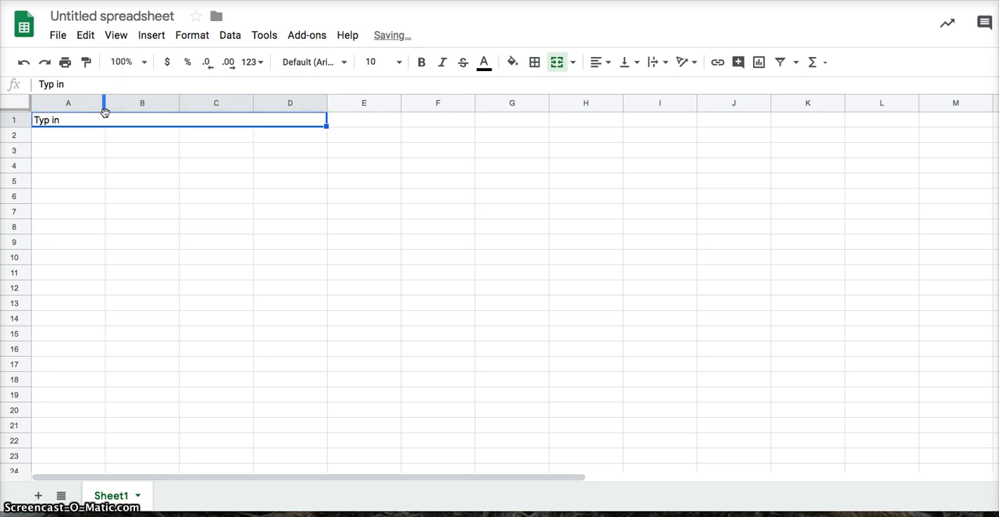
{"action": "left_click", "coordinate": [54, 85]}
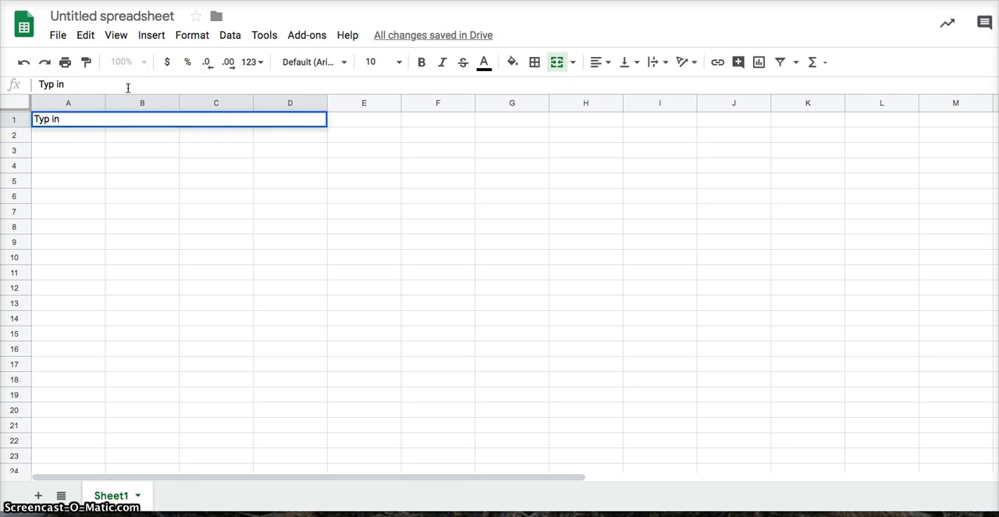
{"action": "type", "text": "e"}
{"action": "key", "text": "Return"}
{"action": "type", "text": "\\"}
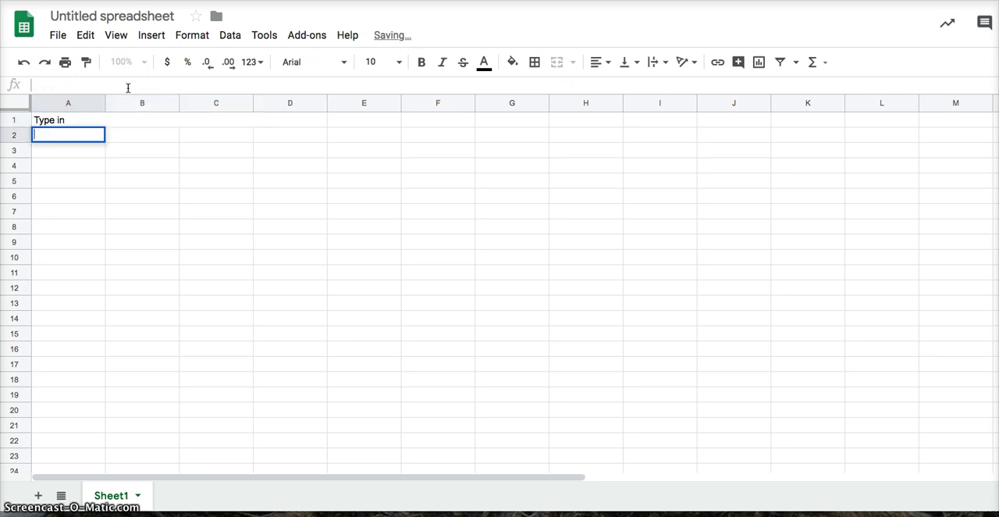
{"action": "key", "text": "Up"}
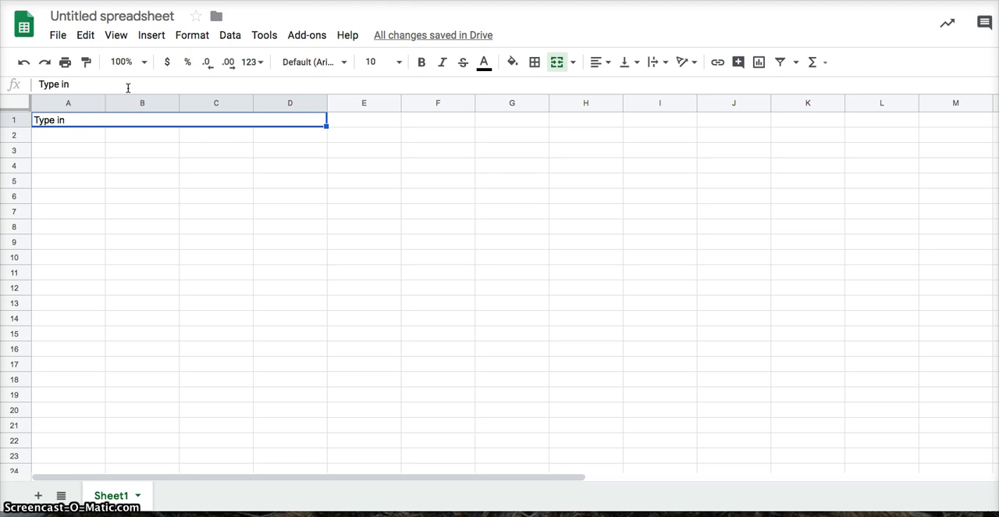
{"action": "key", "text": "ctrl+z"}
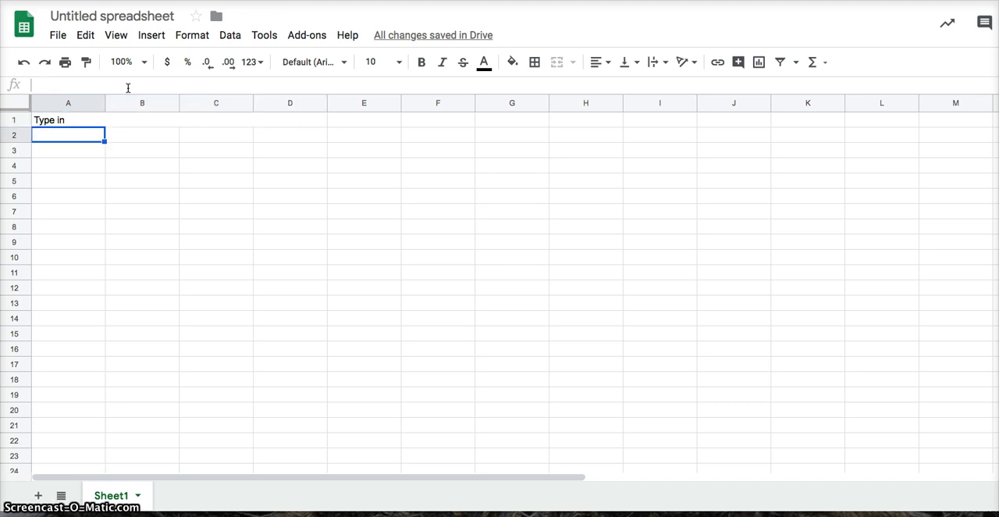
{"action": "key", "text": "ctrl+y"}
{"action": "key", "text": "ctrl+z"}
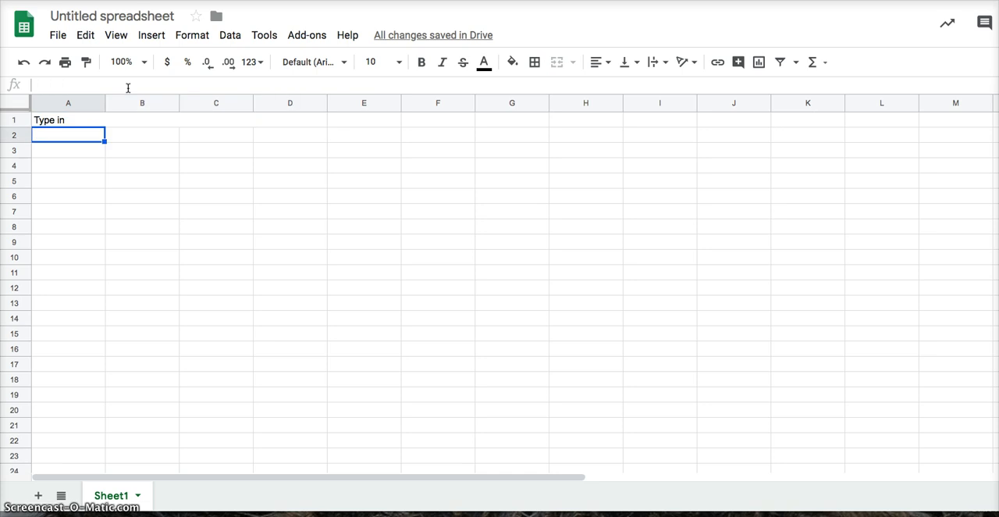
{"action": "key", "text": "ctrl+y"}
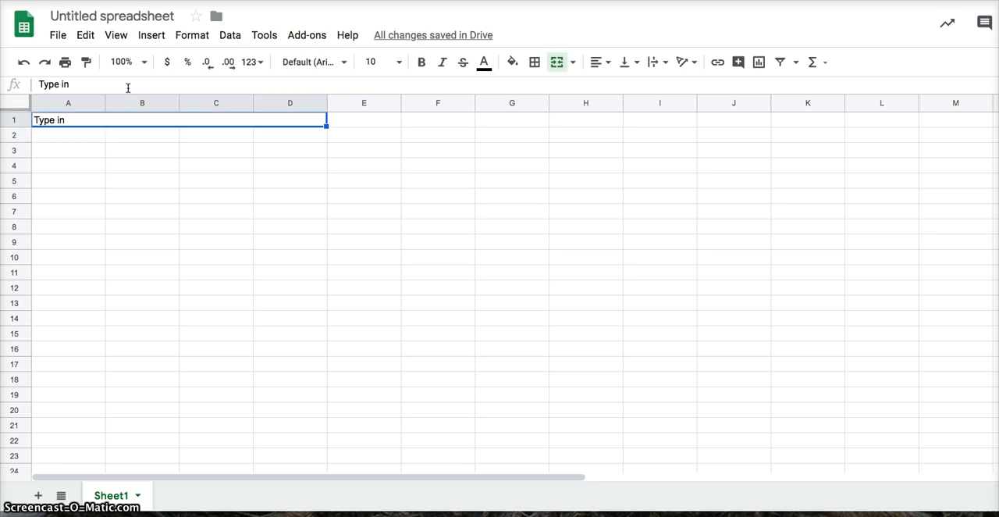
{"action": "key", "text": "ctrl+z"}
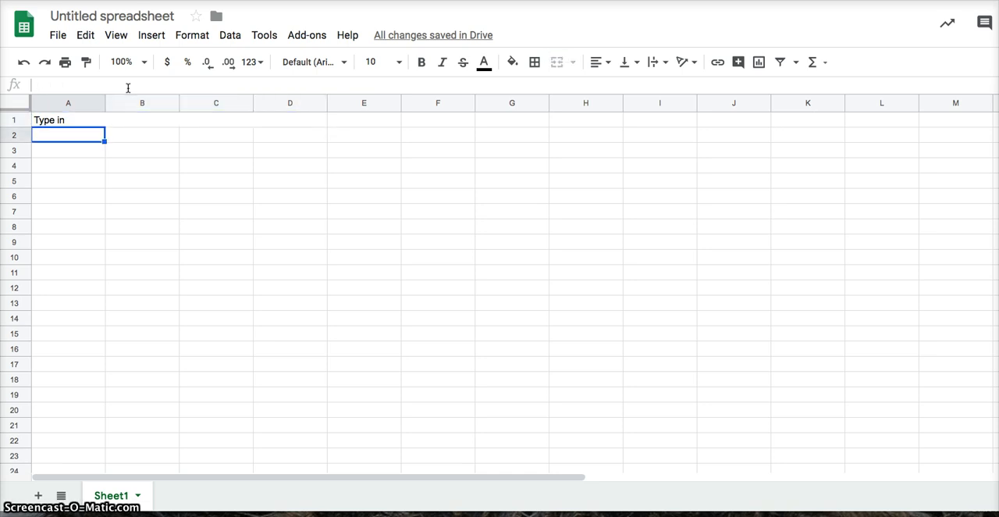
Step: Centre the "Type in" text horizontally across the merged A1:D1 cell
{"action": "key", "text": "ctrl+y"}
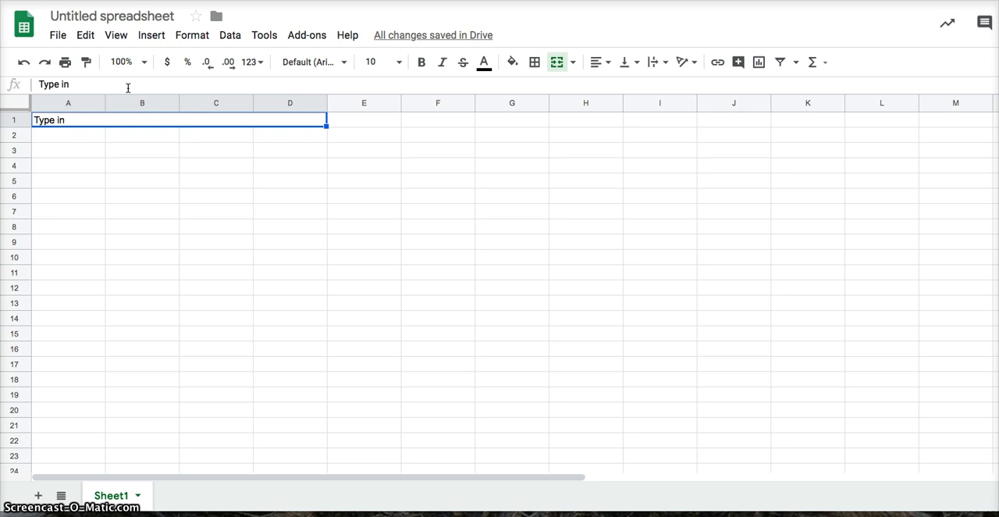
{"action": "left_click", "coordinate": [606, 67]}
{"action": "left_click", "coordinate": [616, 86]}
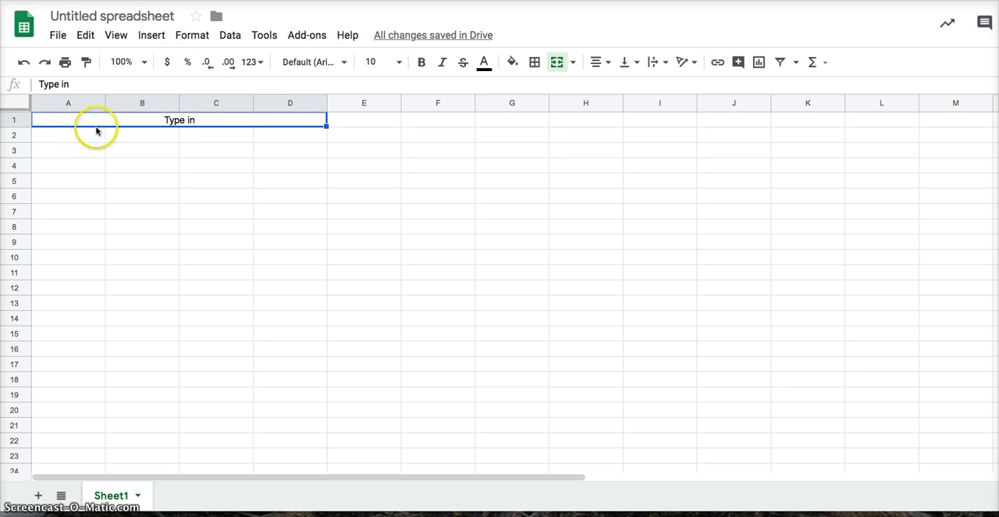
Step: Merge cells A2 through A10 into one cell and enter "Hi!" in it
{"action": "left_click", "coordinate": [57, 136]}
{"action": "left_click_drag", "start_coordinate": [57, 136], "coordinate": [70, 260]}
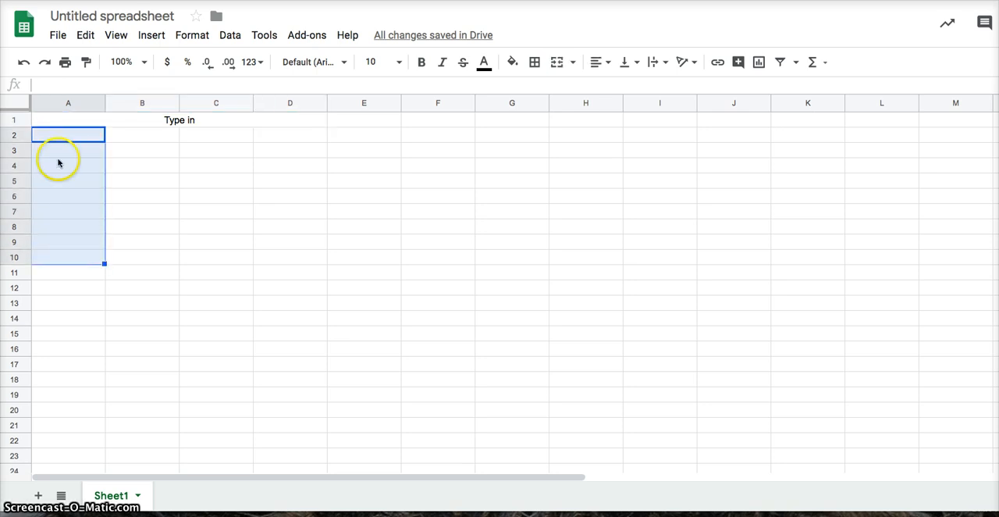
{"action": "left_click", "coordinate": [560, 65]}
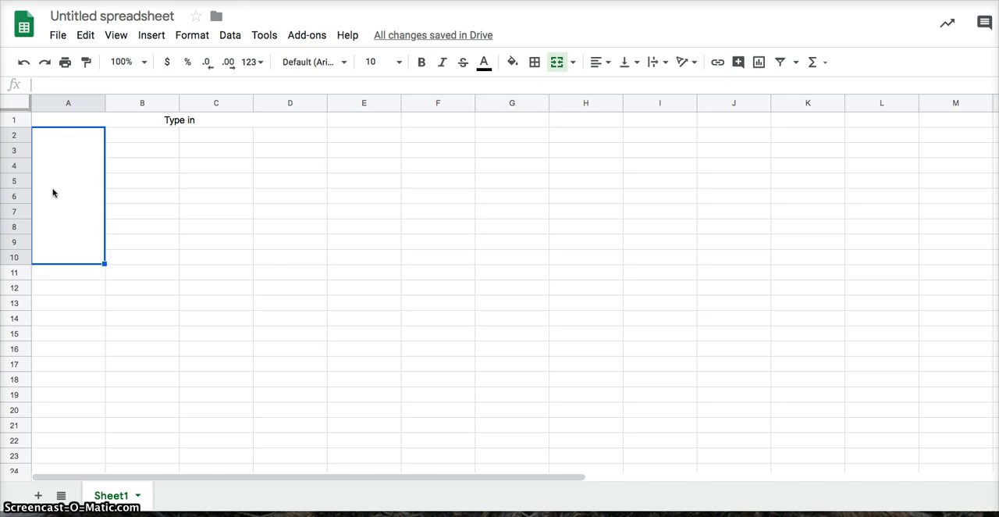
{"action": "type", "text": "Hi!"}
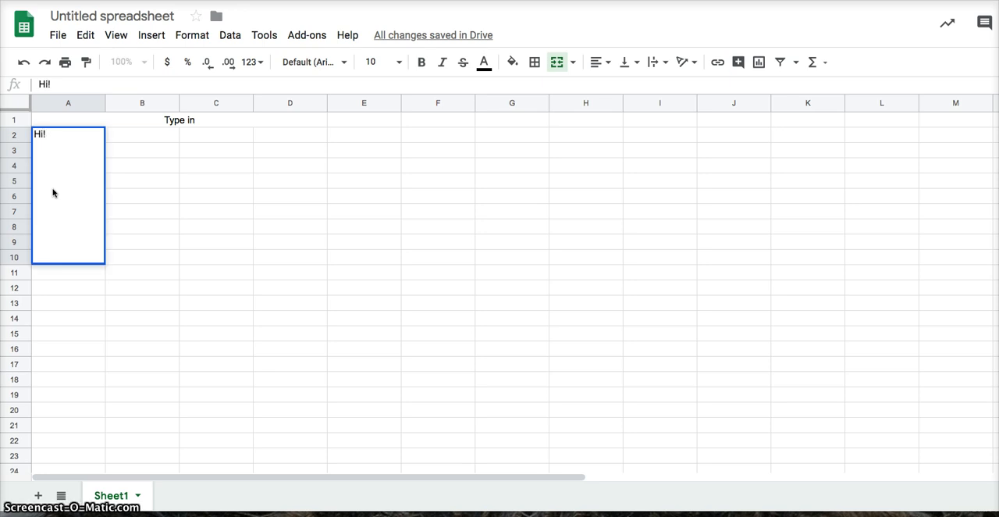
{"action": "key", "text": "Return"}
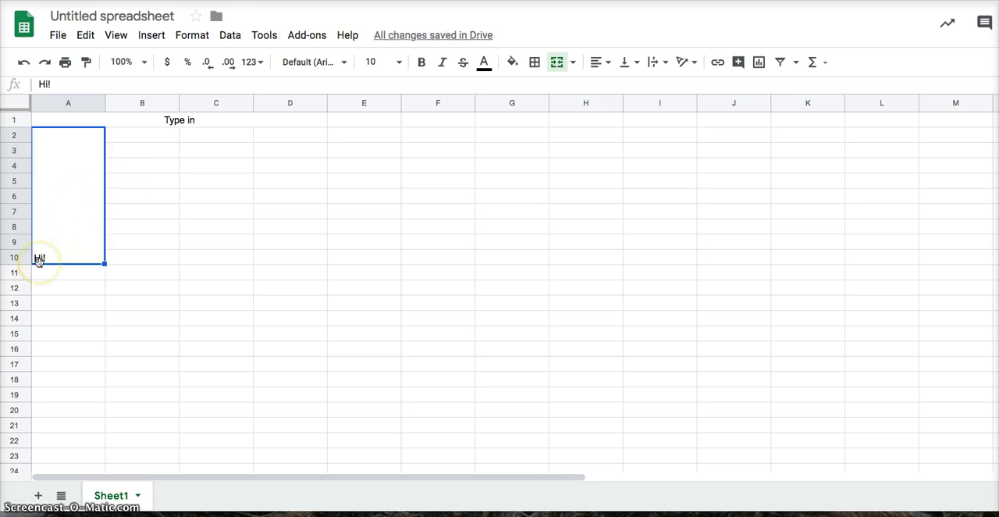
Step: Align the "Hi!" text to the centre horizontally and to the middle vertically in the merged A2:A10 cell
{"action": "left_click", "coordinate": [597, 62]}
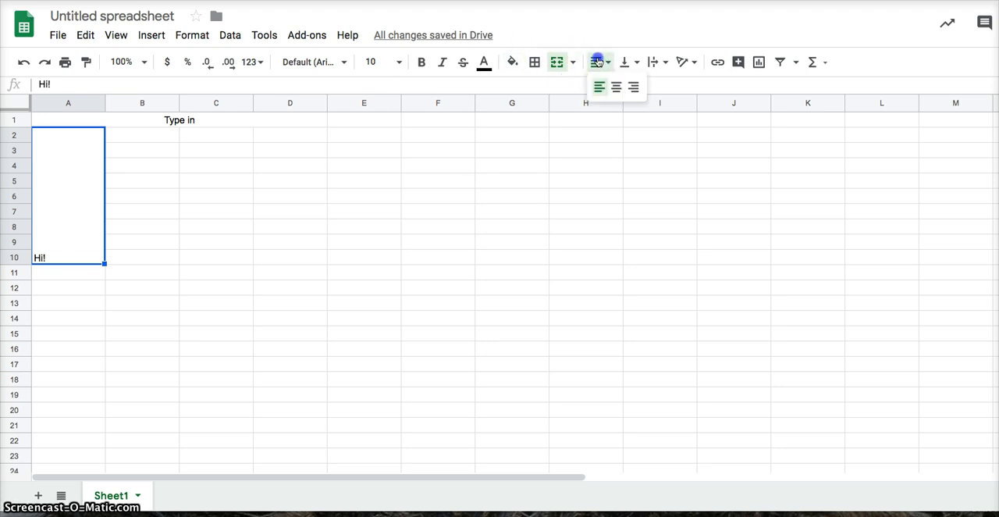
{"action": "left_click", "coordinate": [617, 84]}
{"action": "left_click", "coordinate": [630, 61]}
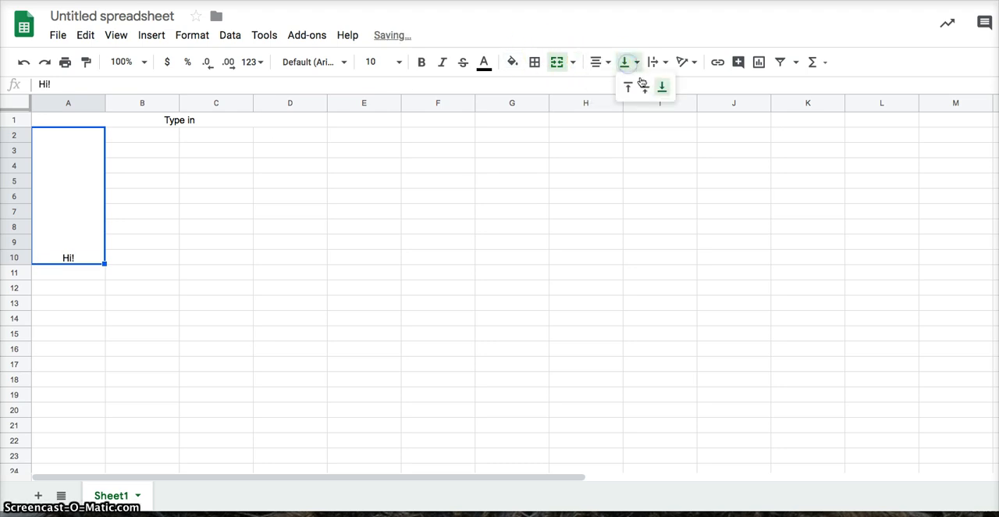
{"action": "left_click", "coordinate": [646, 88]}
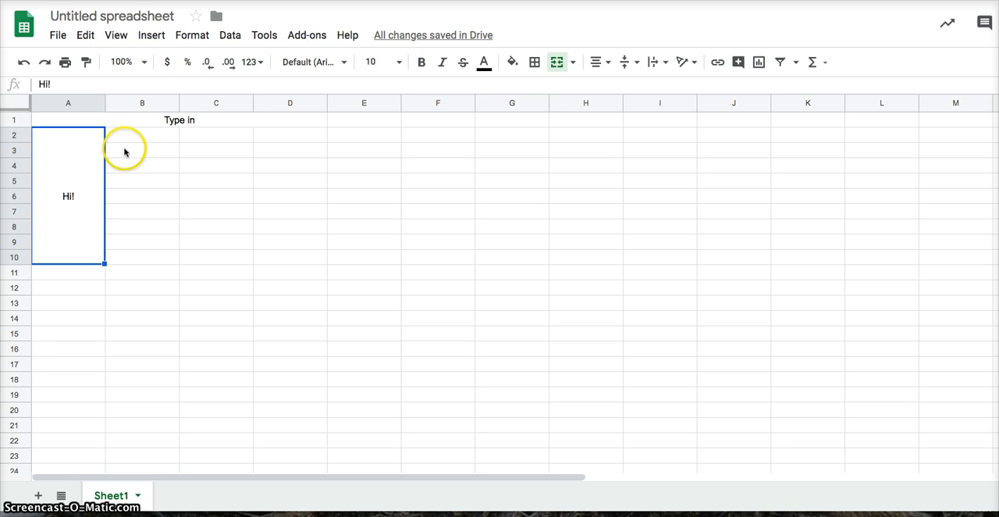
Step: Unmerge cells A2 through A10 and show the available merge options
{"action": "left_click", "coordinate": [556, 63]}
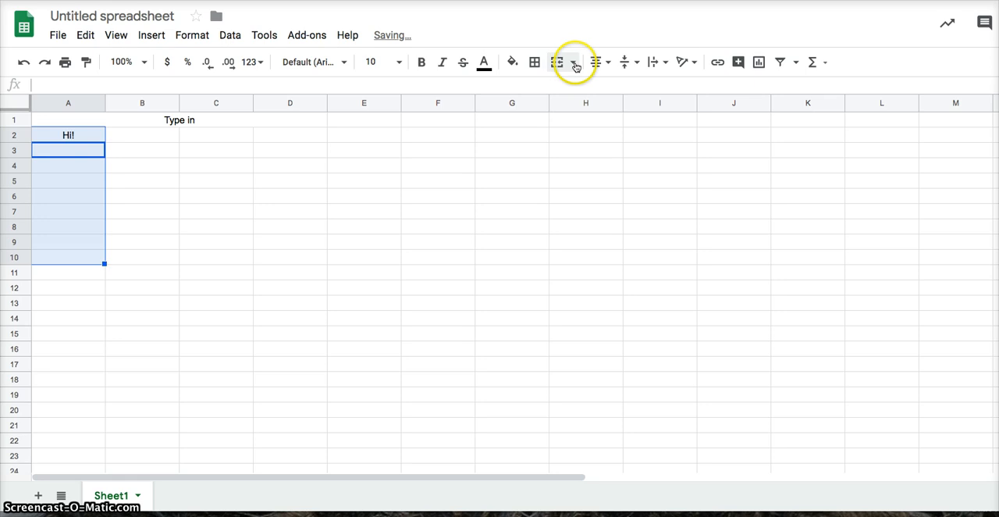
{"action": "left_click", "coordinate": [575, 63]}
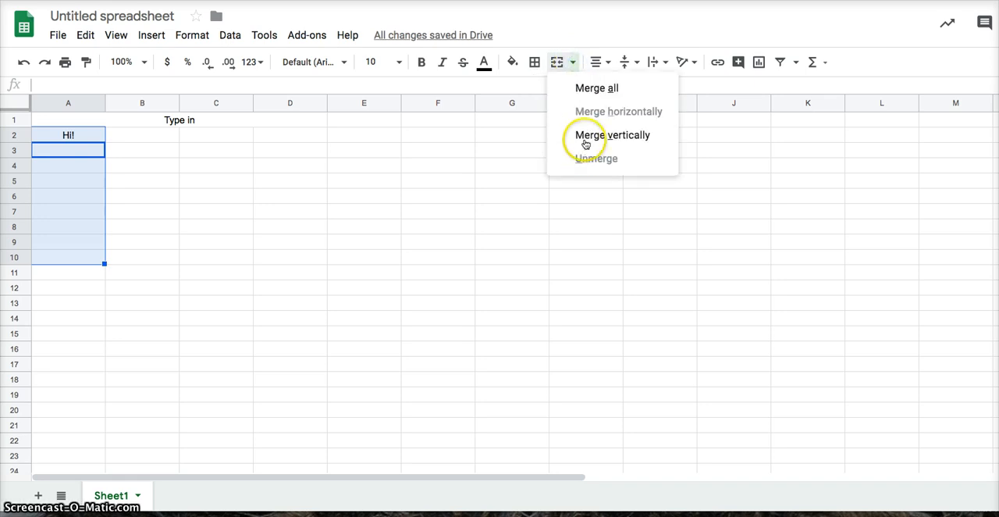
Step: Unmerge the A1:D1 title cell and merge it again, repeating this twice
{"action": "left_click", "coordinate": [137, 121]}
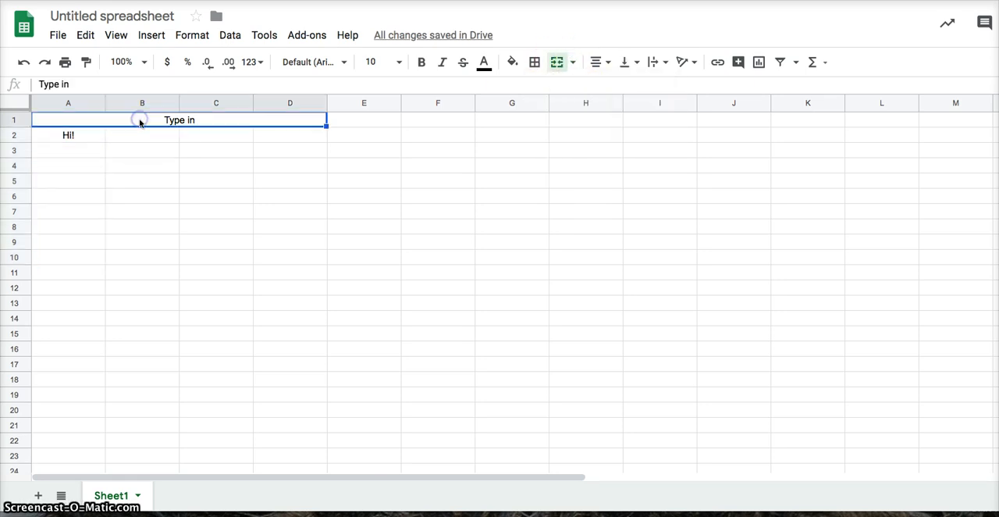
{"action": "left_click", "coordinate": [559, 63]}
{"action": "left_click", "coordinate": [556, 63]}
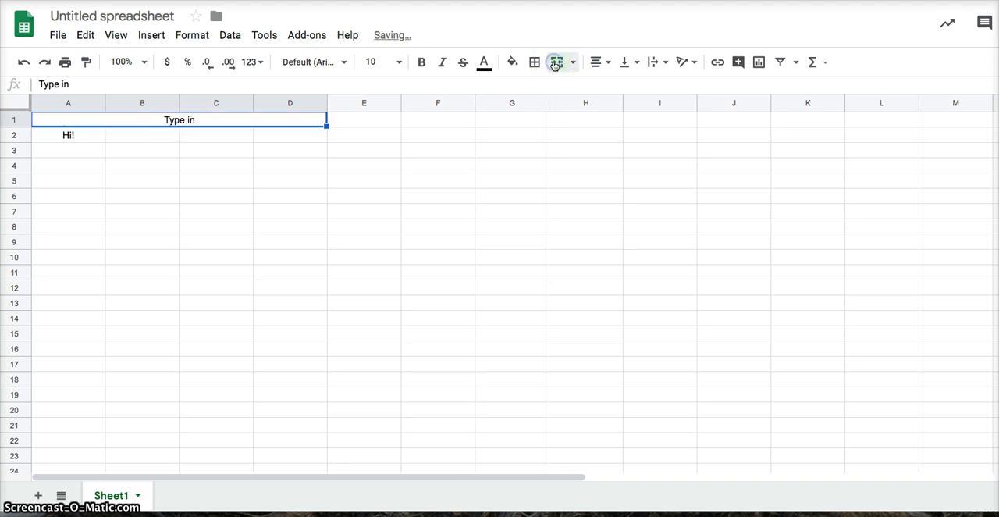
{"action": "left_click", "coordinate": [556, 62]}
{"action": "left_click", "coordinate": [556, 63]}
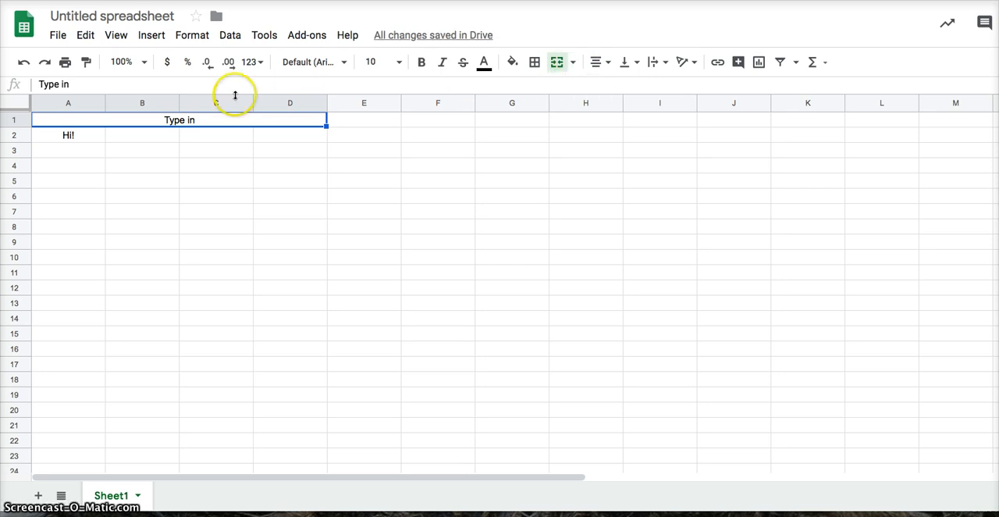
Step: Enter 1 in cell B2 and 2 in cell B3
{"action": "left_click", "coordinate": [169, 138]}
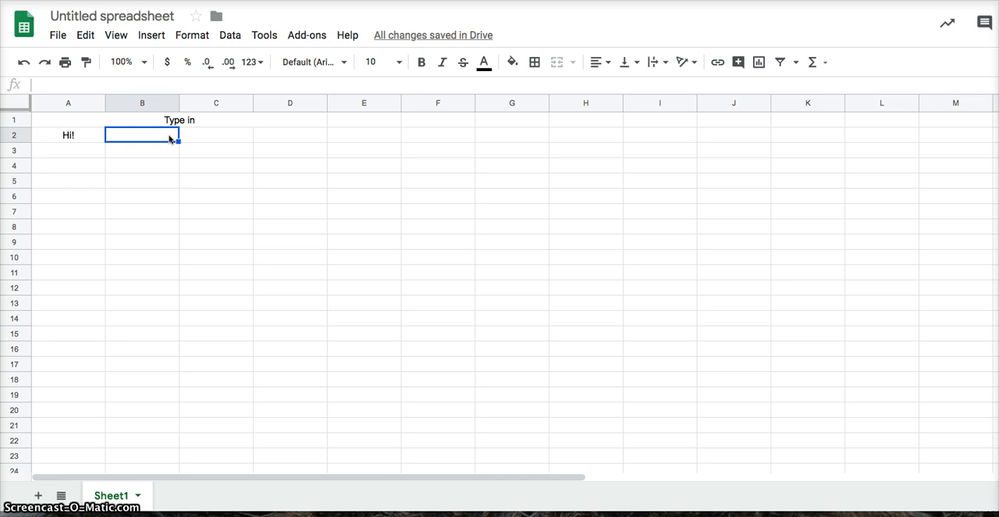
{"action": "left_click", "coordinate": [175, 137]}
{"action": "left_click", "coordinate": [167, 137]}
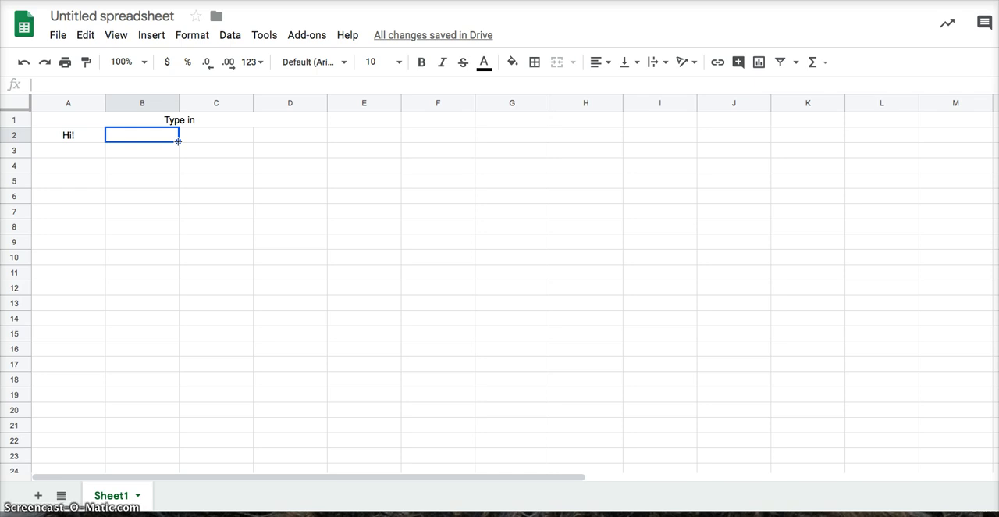
{"action": "key", "text": "Down"}
{"action": "key", "text": "Up"}
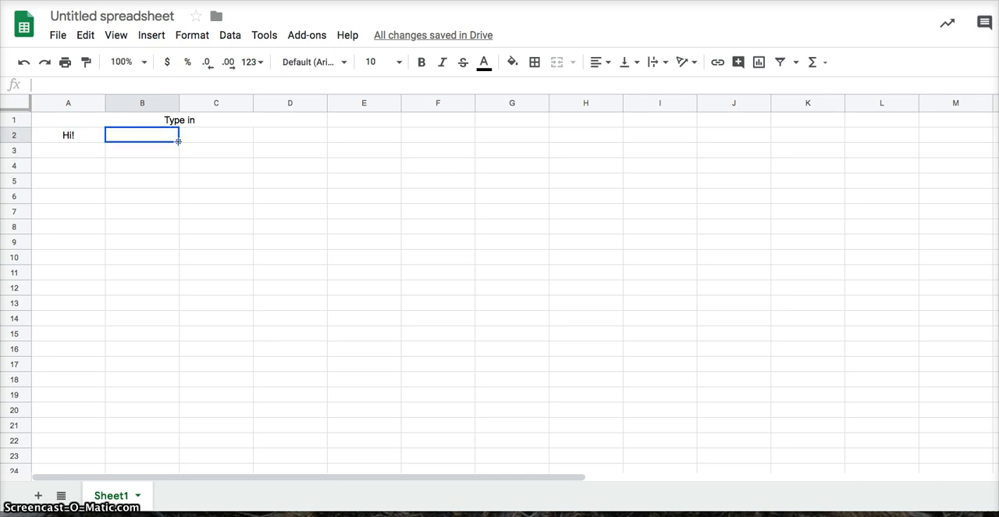
{"action": "type", "text": "1"}
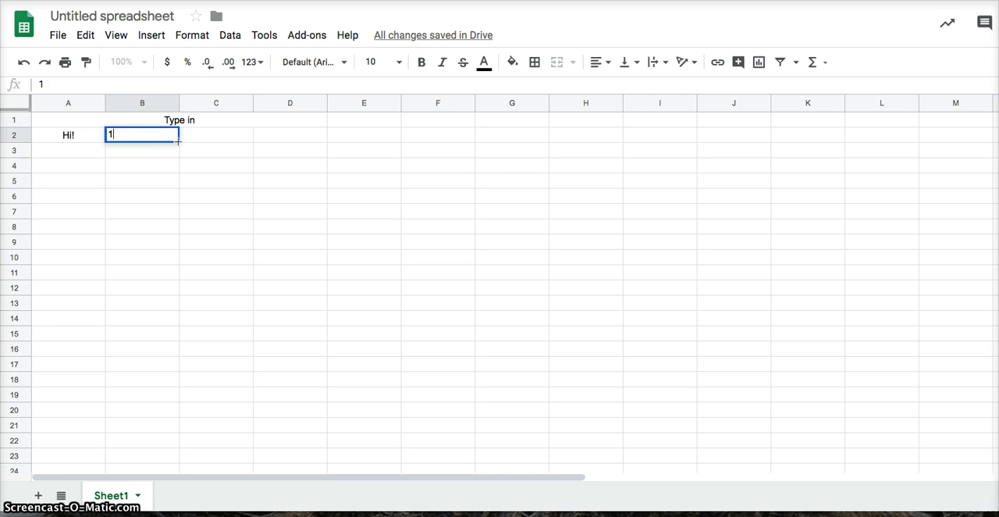
{"action": "key", "text": "Return"}
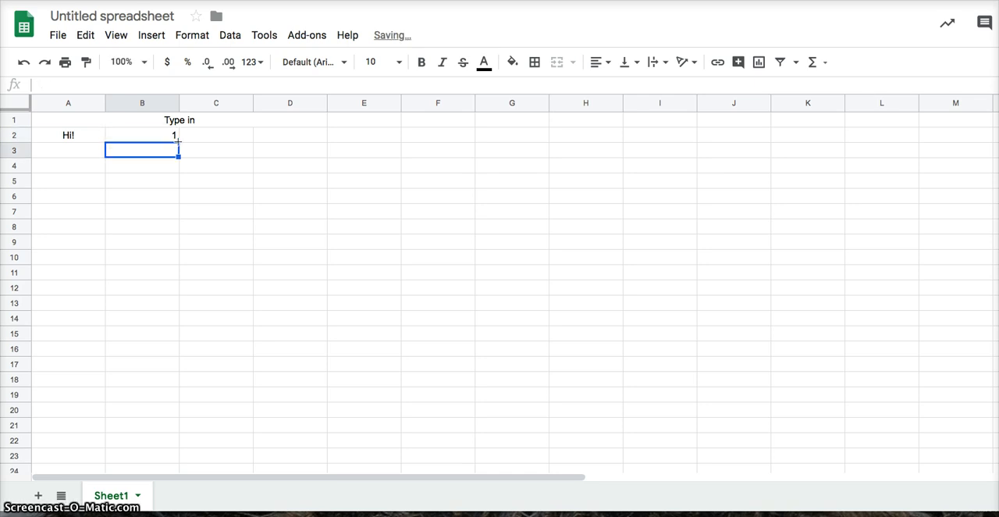
{"action": "type", "text": "2"}
{"action": "key", "text": "Return"}
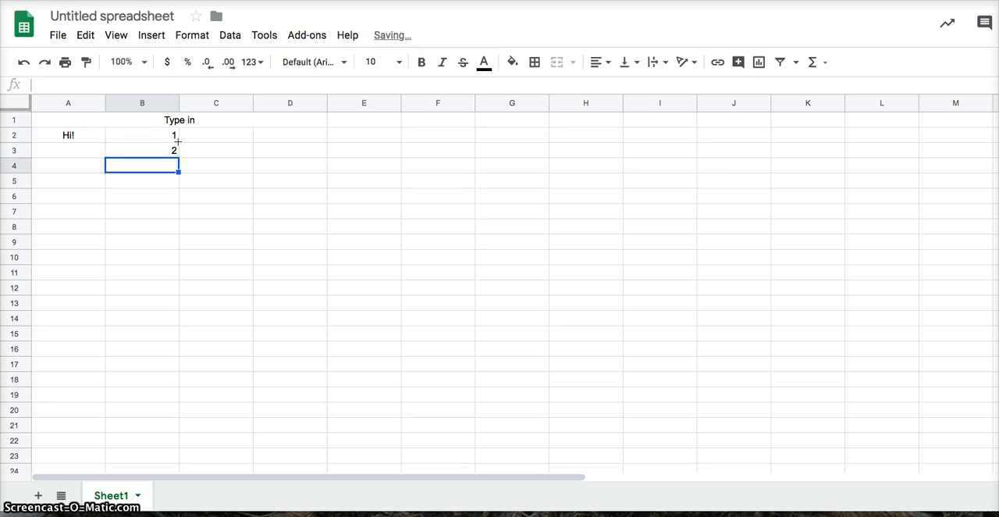
Step: Enter 3 in cell B4 and clear that cell again
{"action": "left_click", "coordinate": [133, 165]}
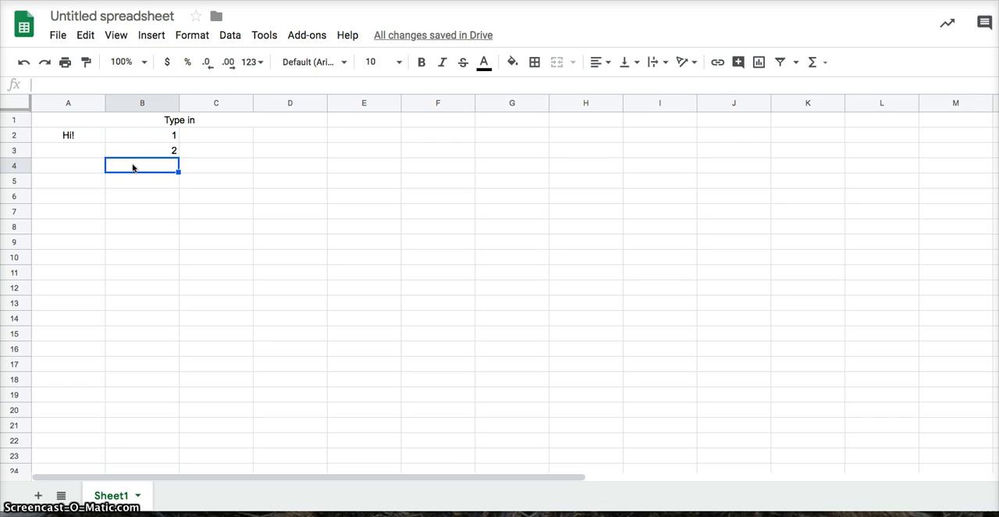
{"action": "type", "text": "3"}
{"action": "key", "text": "Return"}
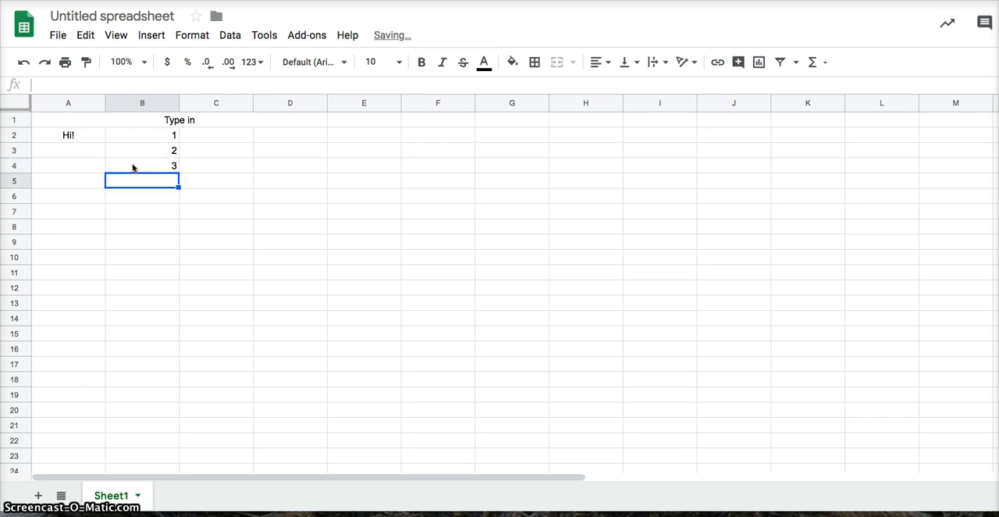
{"action": "left_click", "coordinate": [133, 166]}
{"action": "key", "text": "Delete"}
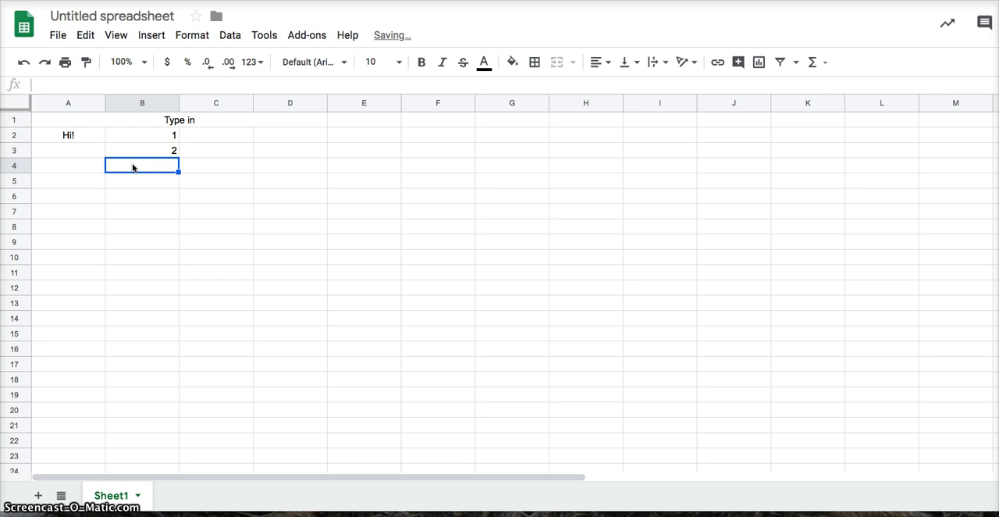
Step: Extend the number series from cells B2 and B3 down to cell B16
{"action": "key", "text": "Up"}
{"action": "key", "text": "Up"}
{"action": "key", "text": "Return"}
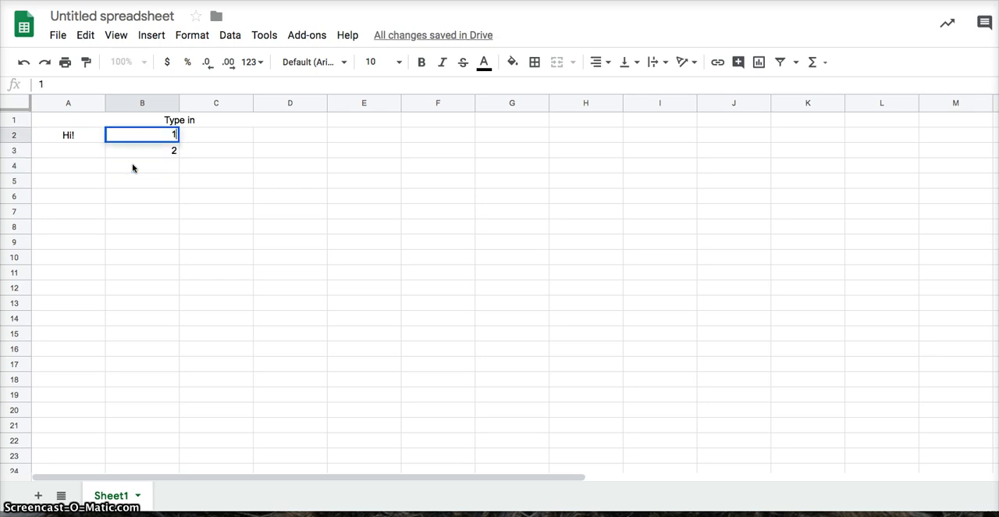
{"action": "key", "text": "Return"}
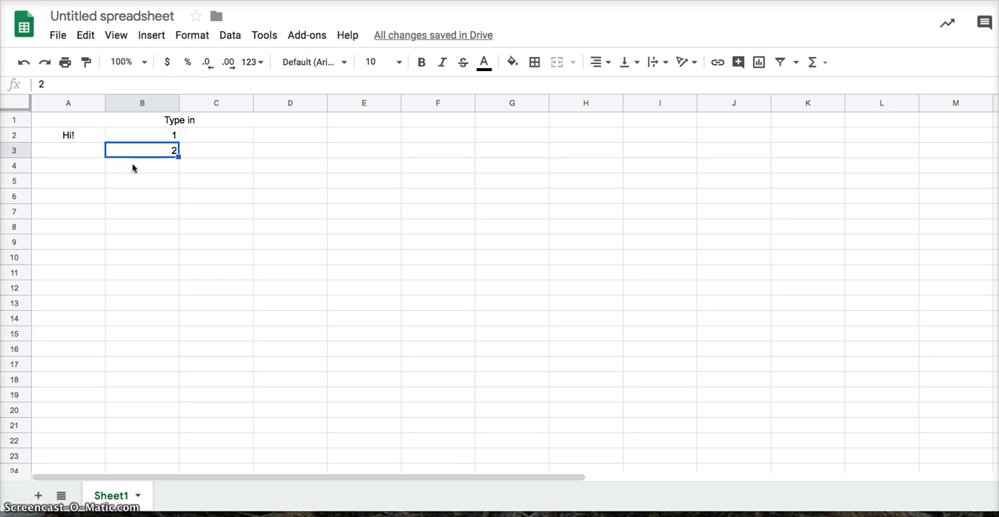
{"action": "left_click_drag", "start_coordinate": [137, 135], "coordinate": [139, 151]}
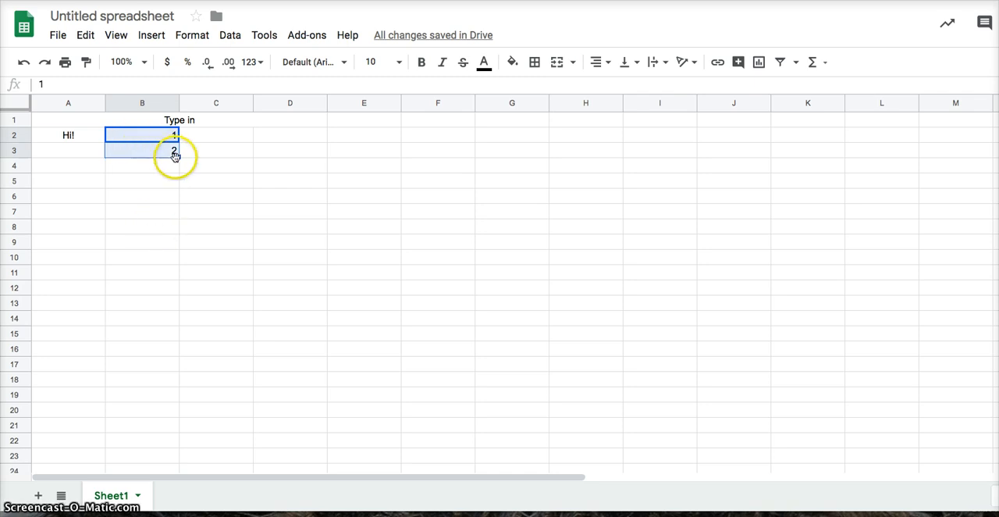
{"action": "left_click_drag", "start_coordinate": [178, 156], "coordinate": [163, 346]}
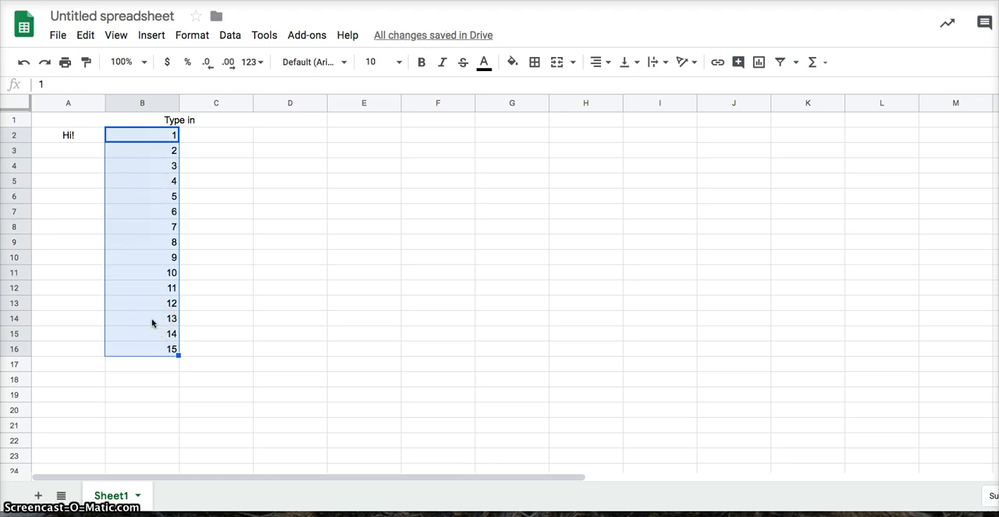
Step: Make cell C2 bold and give it an orange fill colour
{"action": "left_click", "coordinate": [212, 138]}
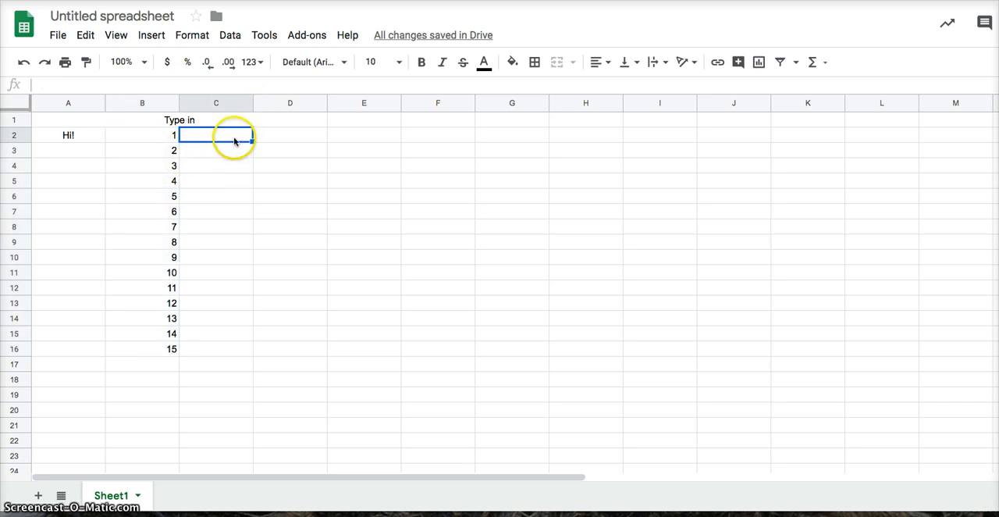
{"action": "left_click", "coordinate": [239, 134]}
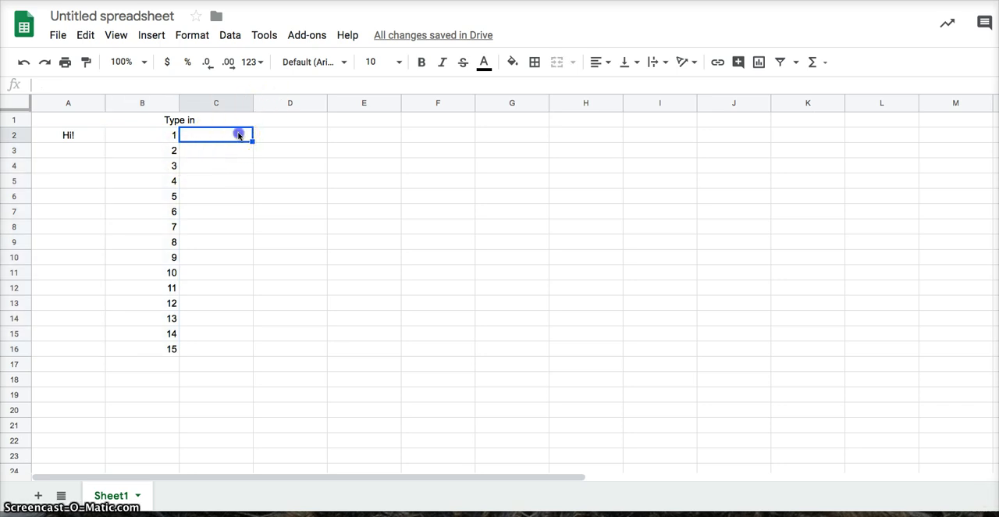
{"action": "left_click", "coordinate": [422, 61]}
{"action": "left_click", "coordinate": [513, 63]}
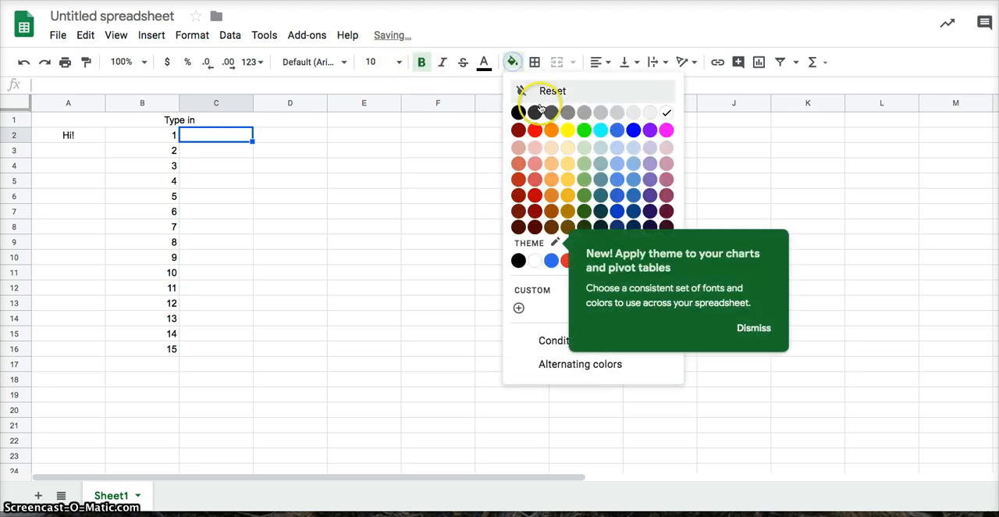
{"action": "left_click", "coordinate": [553, 131]}
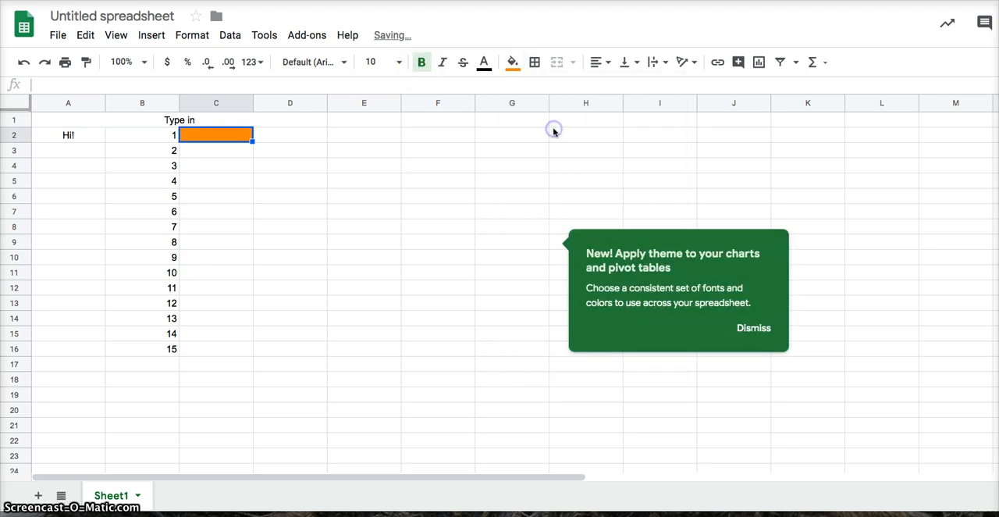
Step: Copy the formatting of cell C2 down the column to cell C16
{"action": "left_click", "coordinate": [209, 158]}
{"action": "left_click", "coordinate": [228, 141]}
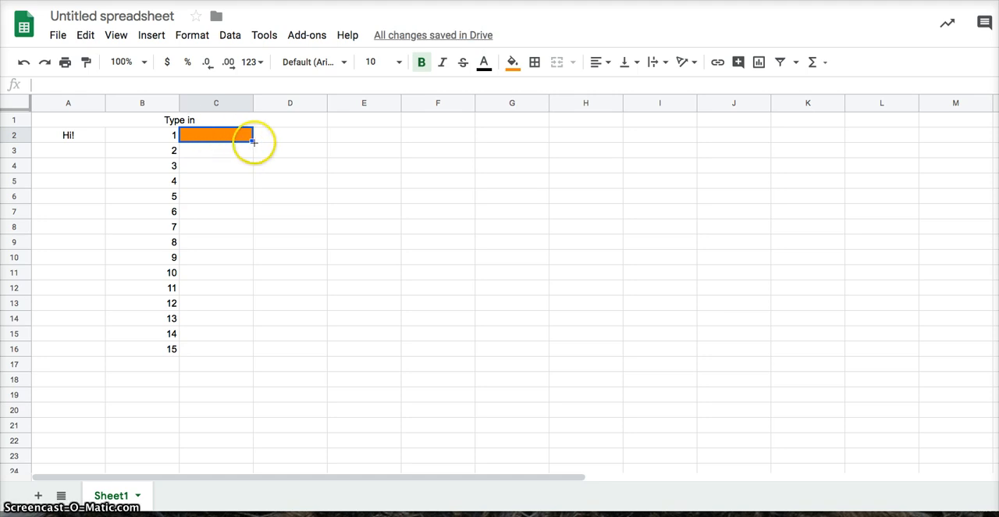
{"action": "left_click_drag", "start_coordinate": [254, 142], "coordinate": [251, 352]}
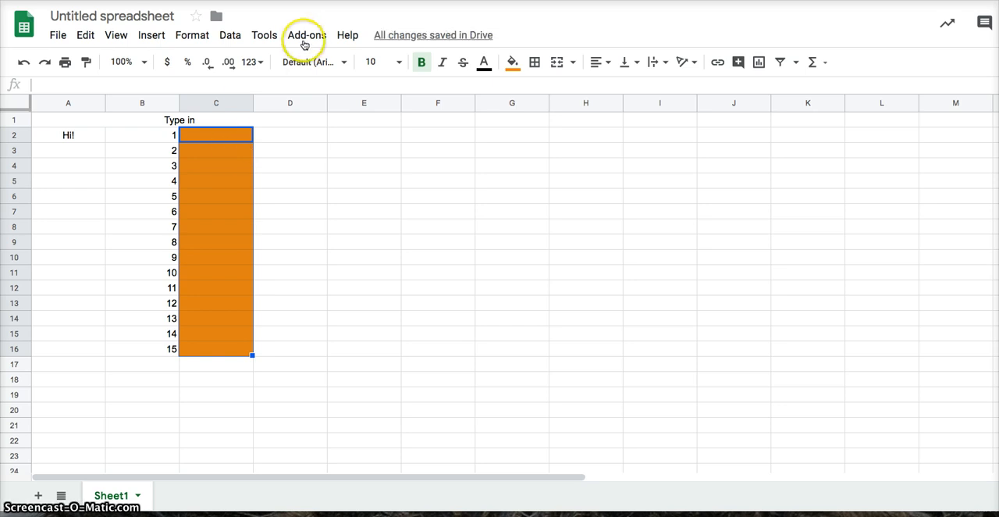
Step: Enter 5 in each of cells C3, C4 and C5
{"action": "left_click", "coordinate": [231, 158]}
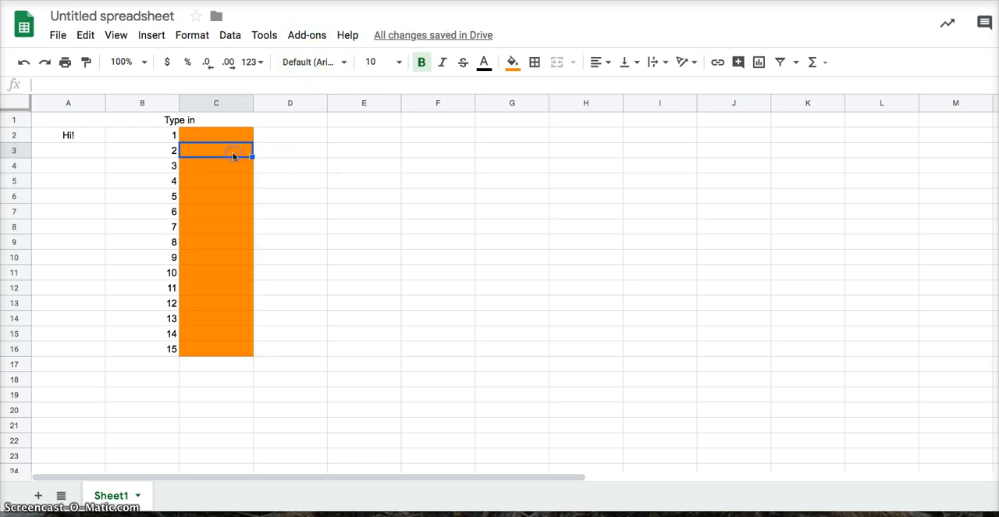
{"action": "type", "text": "5"}
{"action": "key", "text": "Return"}
{"action": "type", "text": "5"}
{"action": "key", "text": "Return"}
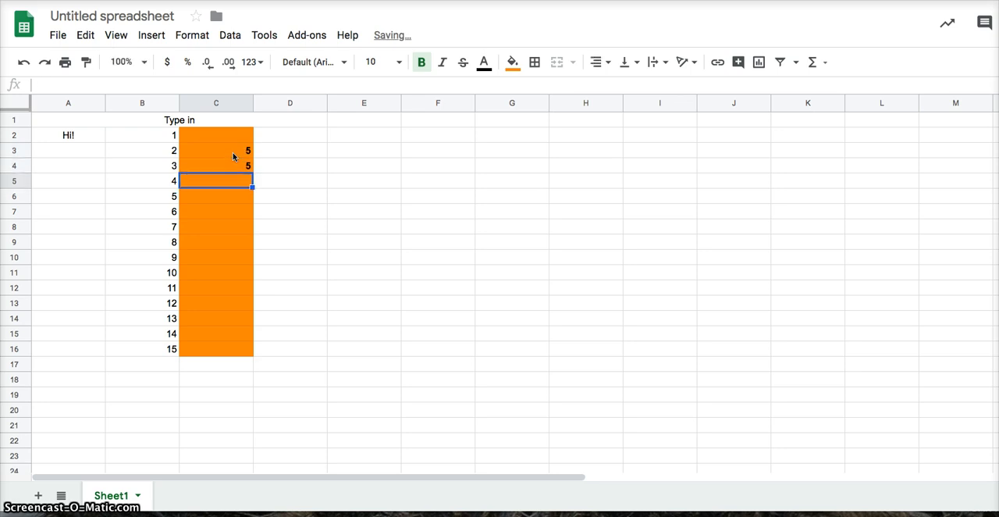
{"action": "type", "text": "5"}
{"action": "key", "text": "Return"}
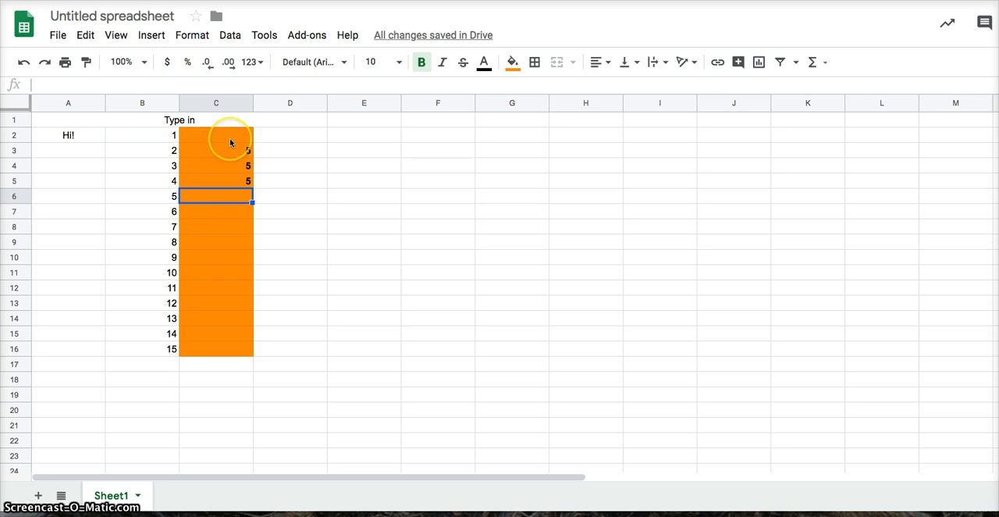
{"action": "left_click", "coordinate": [229, 141]}
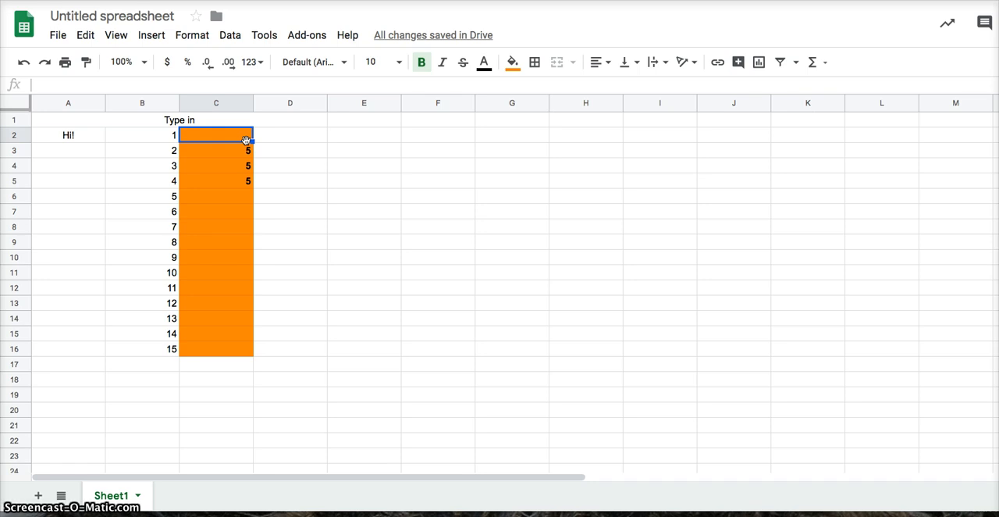
{"action": "left_click", "coordinate": [247, 140]}
{"action": "left_click", "coordinate": [275, 135]}
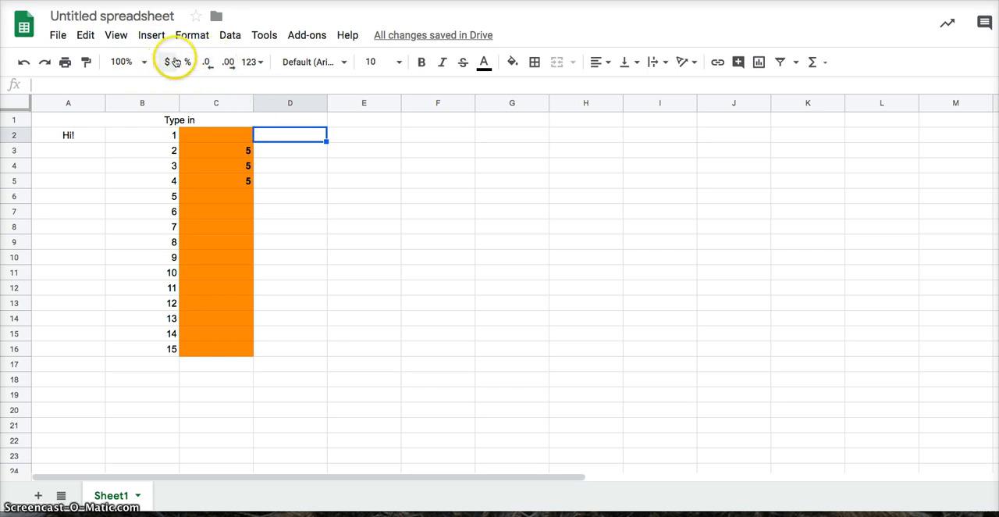
{"action": "left_click", "coordinate": [286, 151]}
Step: Enter 10 in each of cells D2, D3, D4 and D5
{"action": "left_click", "coordinate": [287, 135]}
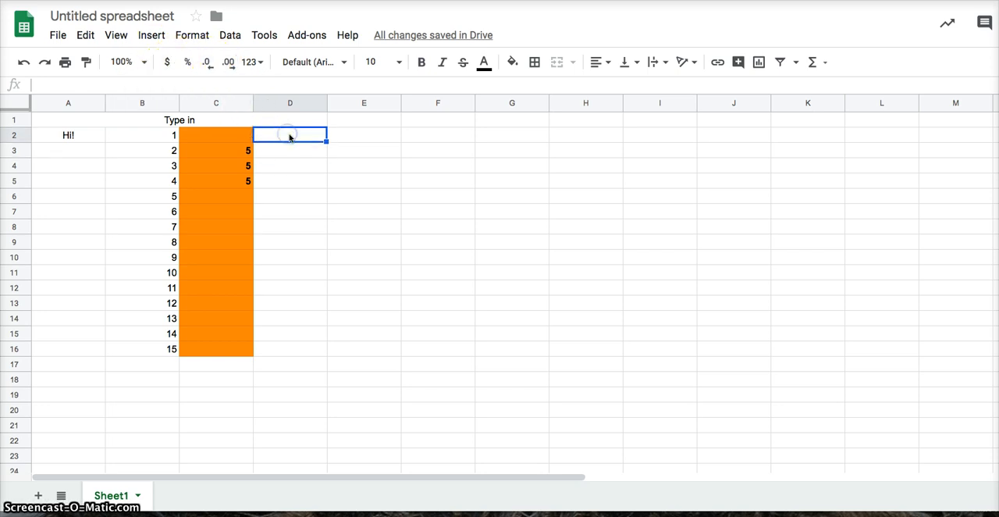
{"action": "type", "text": "10"}
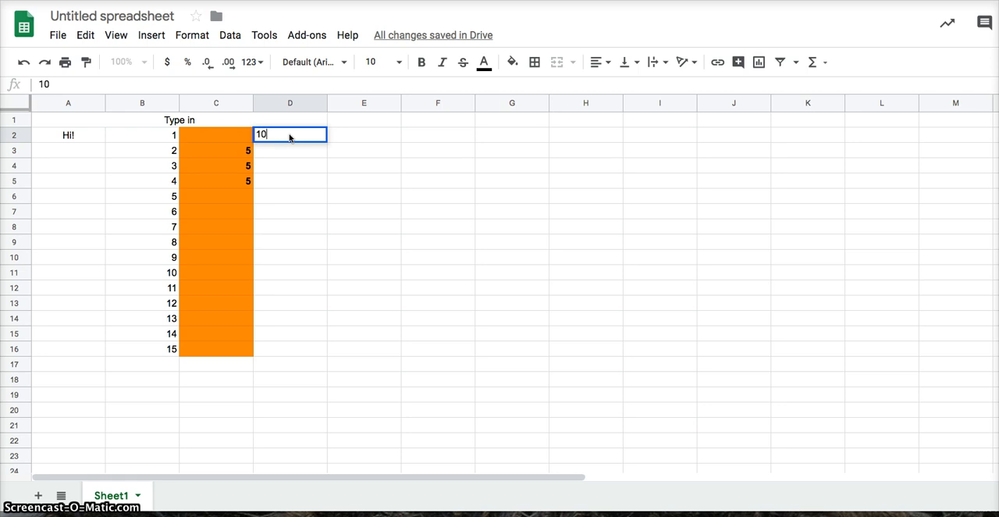
{"action": "key", "text": "Return"}
{"action": "type", "text": "10"}
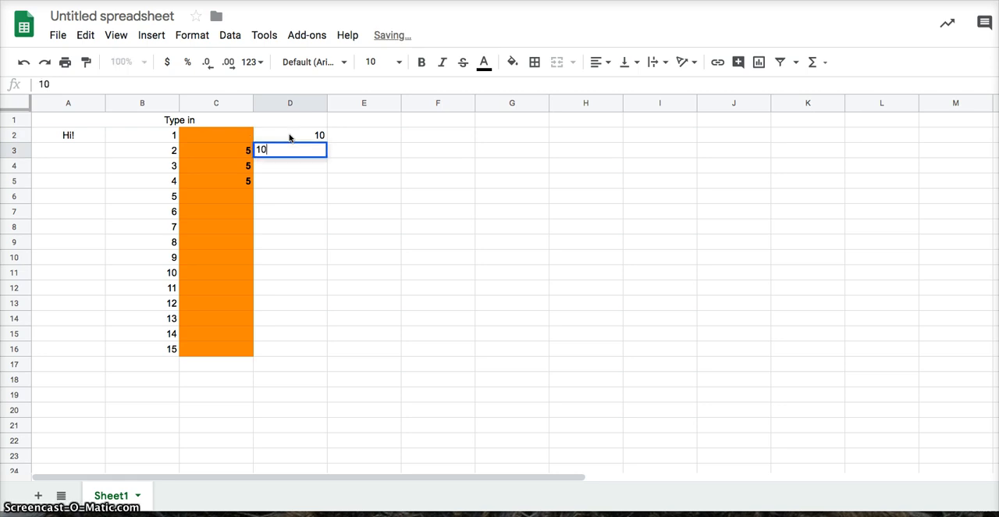
{"action": "key", "text": "Return"}
{"action": "type", "text": "10"}
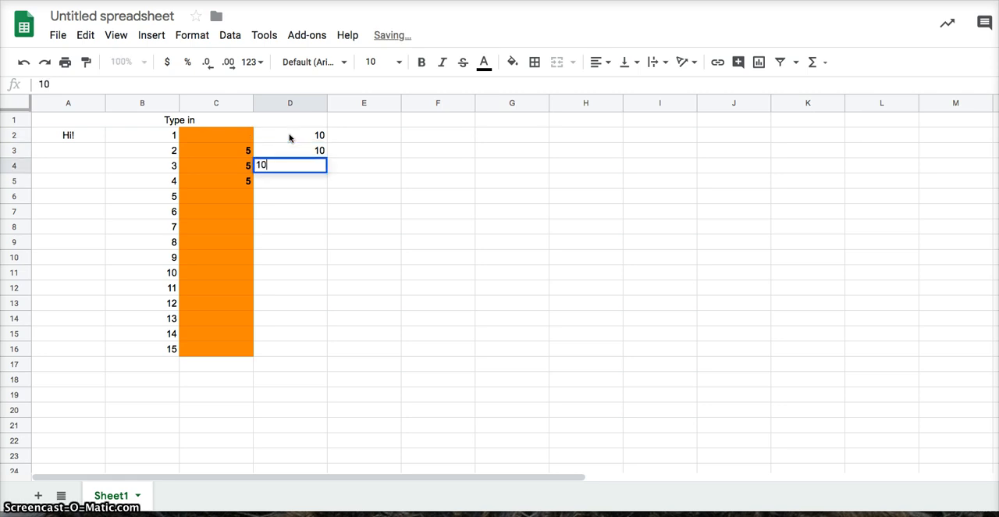
{"action": "key", "text": "Return"}
{"action": "type", "text": "10"}
{"action": "key", "text": "Return"}
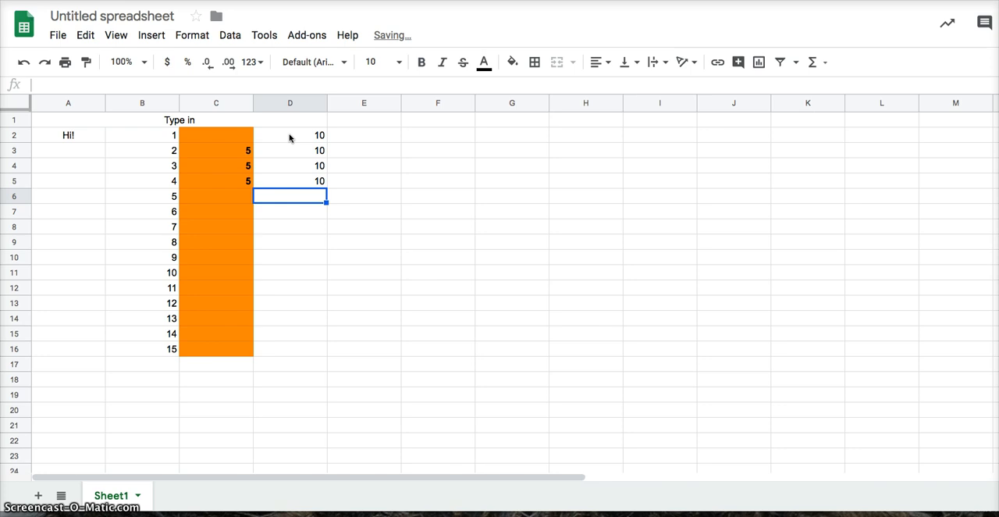
Step: Format the value in cell D2 as currency
{"action": "key", "text": "Up"}
{"action": "key", "text": "Up"}
{"action": "key", "text": "Up"}
{"action": "key", "text": "Up"}
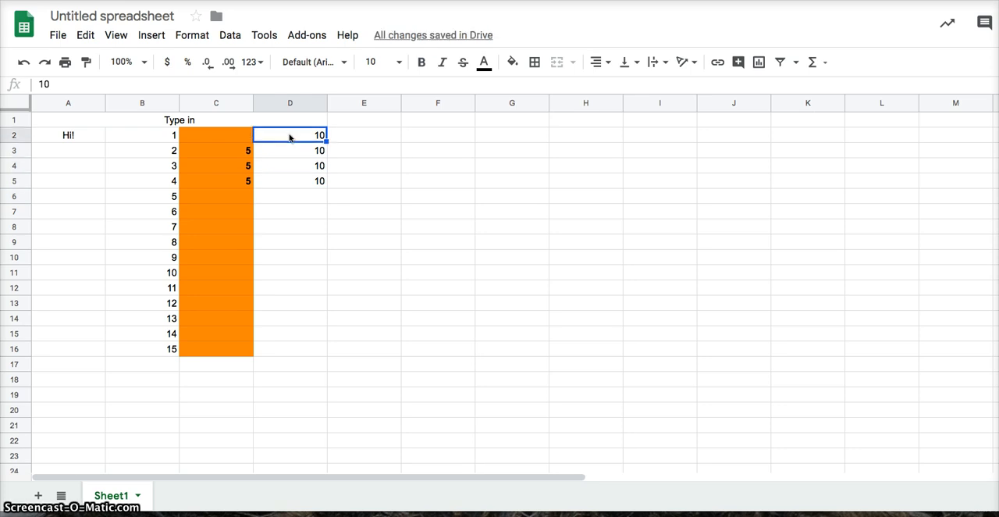
{"action": "left_click", "coordinate": [167, 65]}
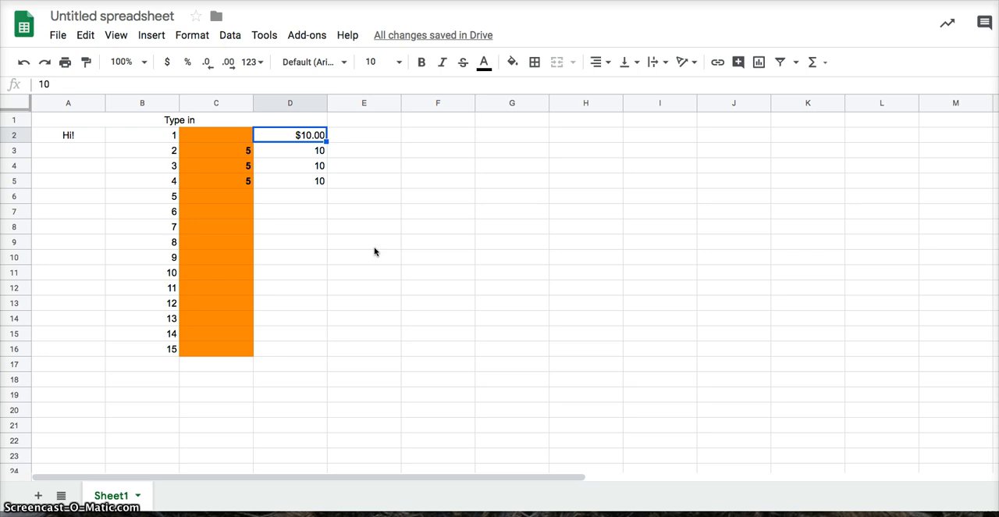
Step: Format cell D3 as a percentage and change its value to .1
{"action": "key", "text": "Down"}
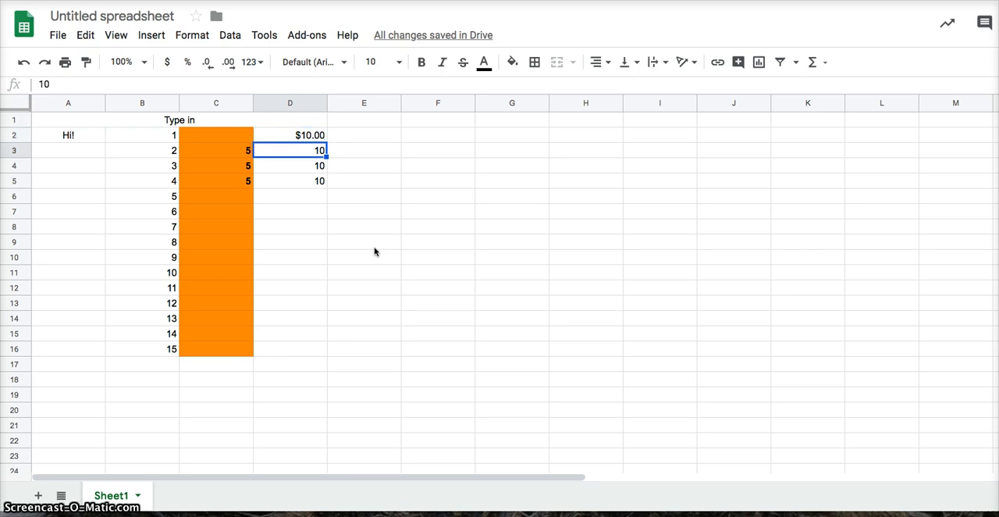
{"action": "left_click", "coordinate": [189, 65]}
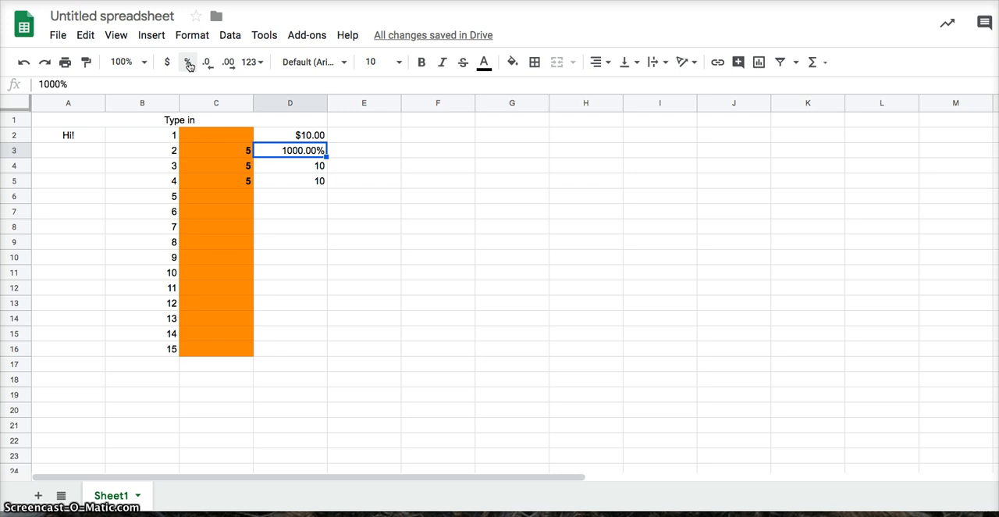
{"action": "type", "text": ".1"}
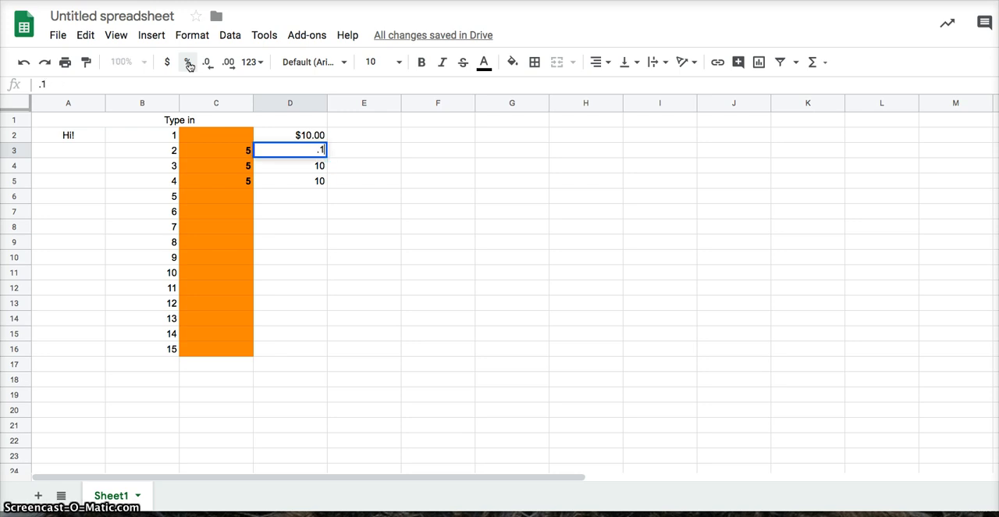
{"action": "key", "text": "Return"}
{"action": "key", "text": "Up"}
{"action": "left_click", "coordinate": [189, 66]}
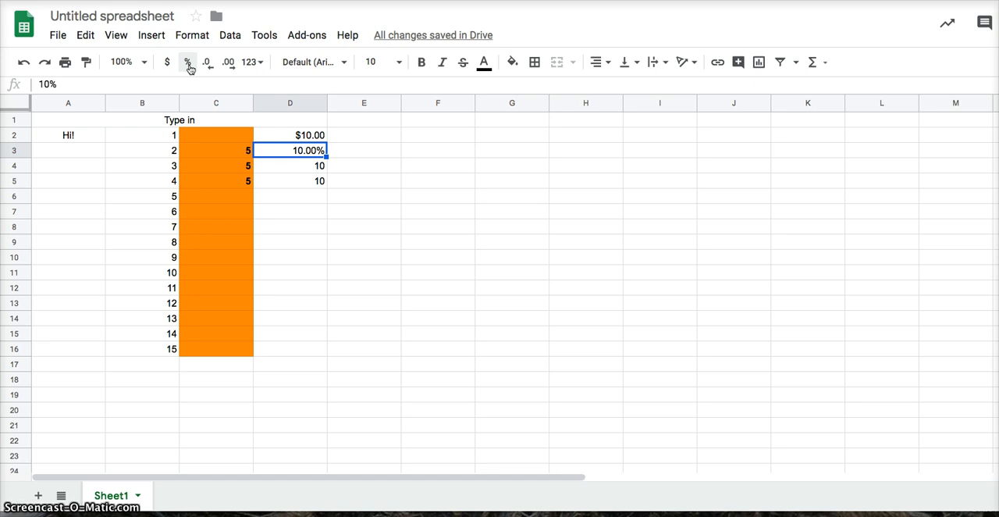
{"action": "left_click", "coordinate": [185, 77]}
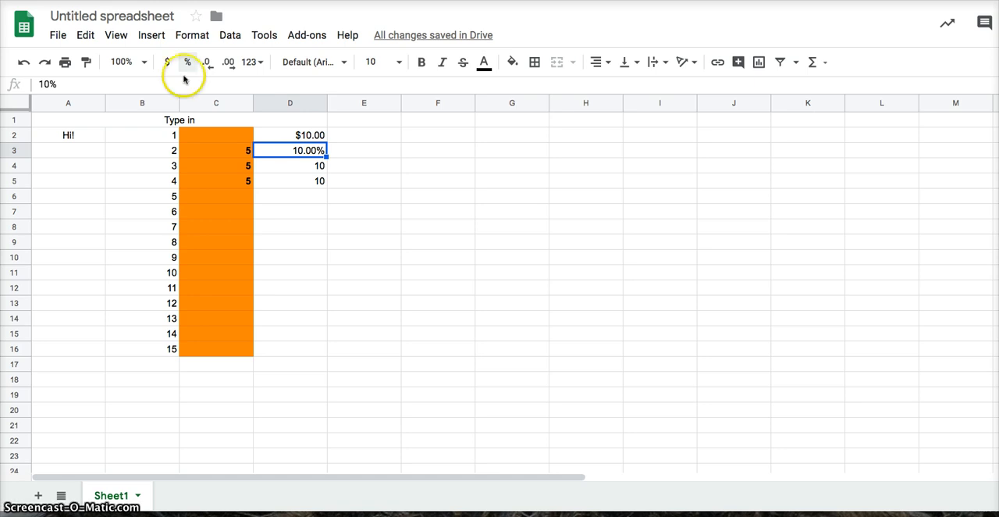
Step: Increase the number of decimal places shown in cell D4 to three
{"action": "left_click", "coordinate": [316, 166]}
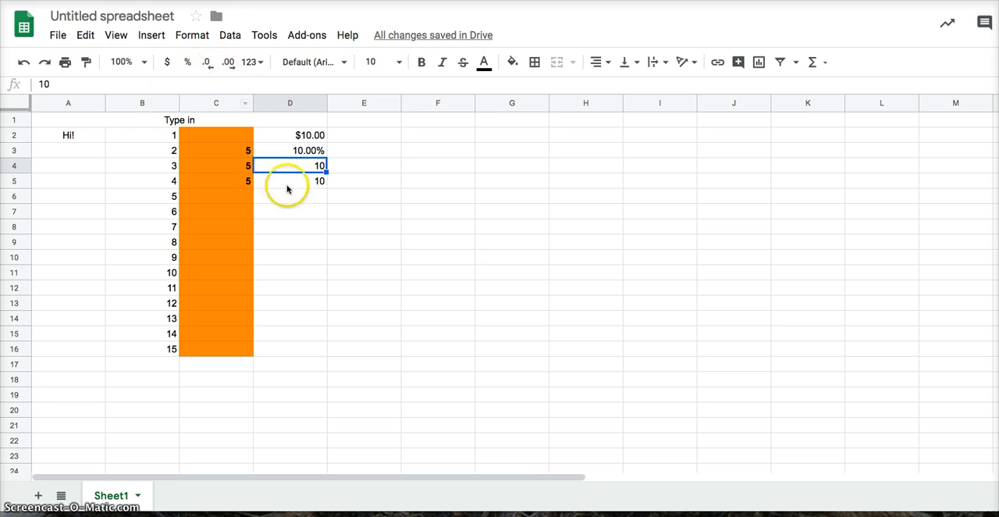
{"action": "left_click", "coordinate": [230, 62]}
{"action": "left_click", "coordinate": [230, 62]}
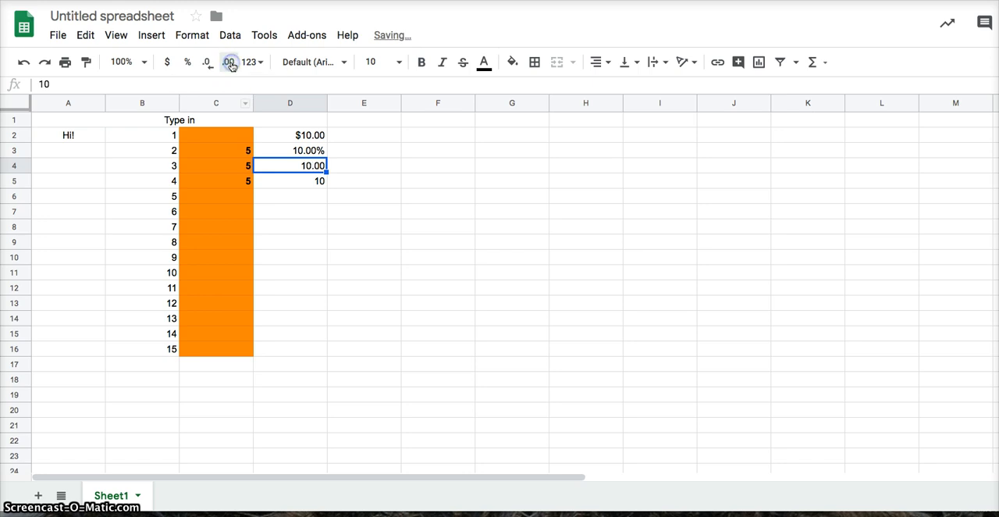
{"action": "left_click", "coordinate": [229, 63]}
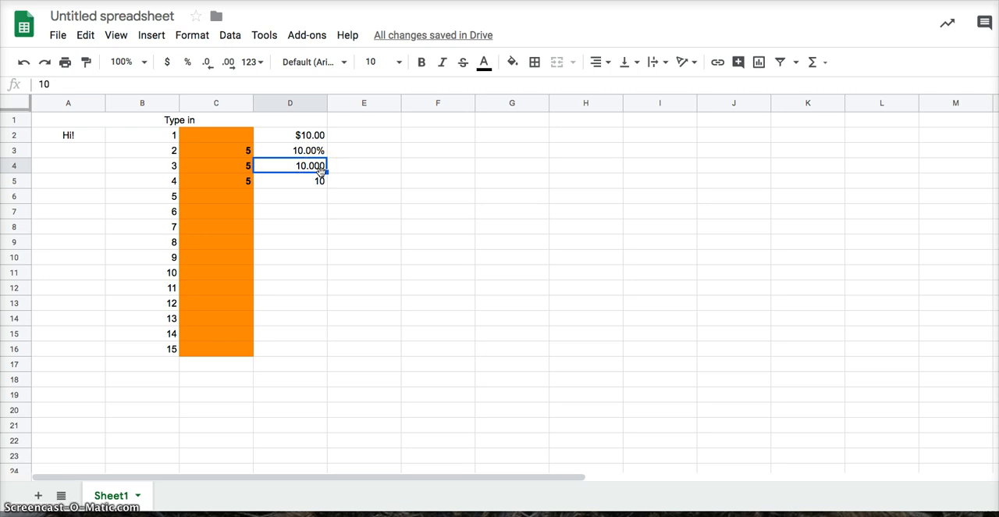
{"action": "left_click", "coordinate": [319, 180]}
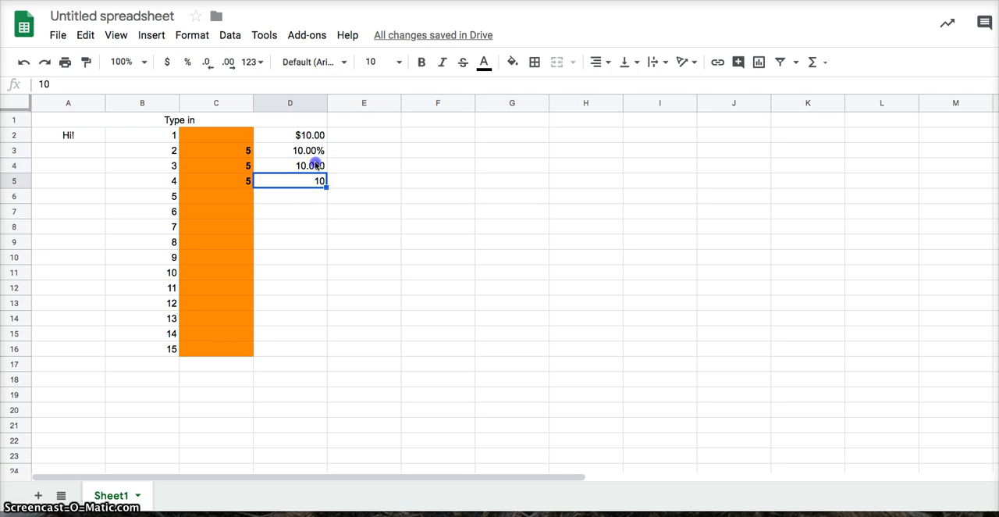
Step: Decrease the decimal places in cell D4 until none are shown
{"action": "left_click", "coordinate": [316, 166]}
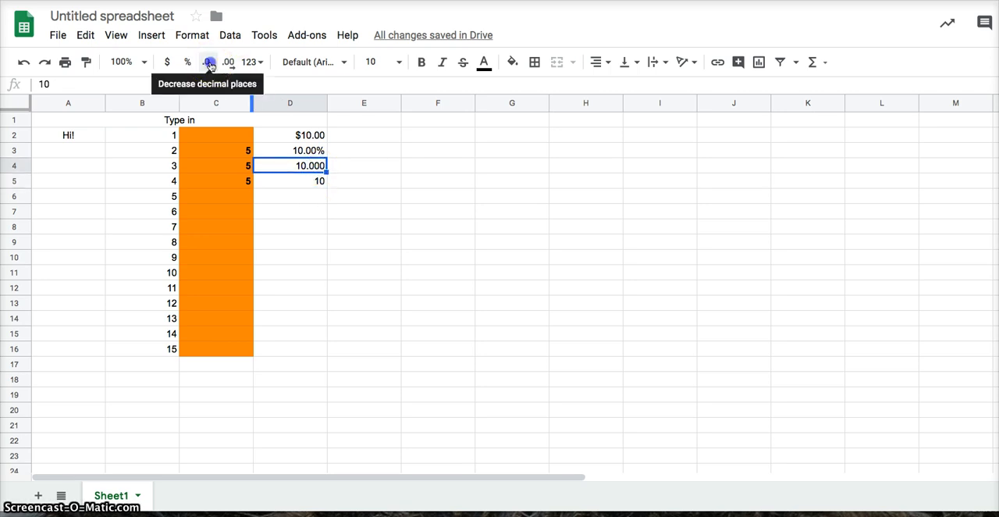
{"action": "left_click", "coordinate": [209, 63]}
{"action": "left_click", "coordinate": [209, 63]}
{"action": "left_click", "coordinate": [209, 64]}
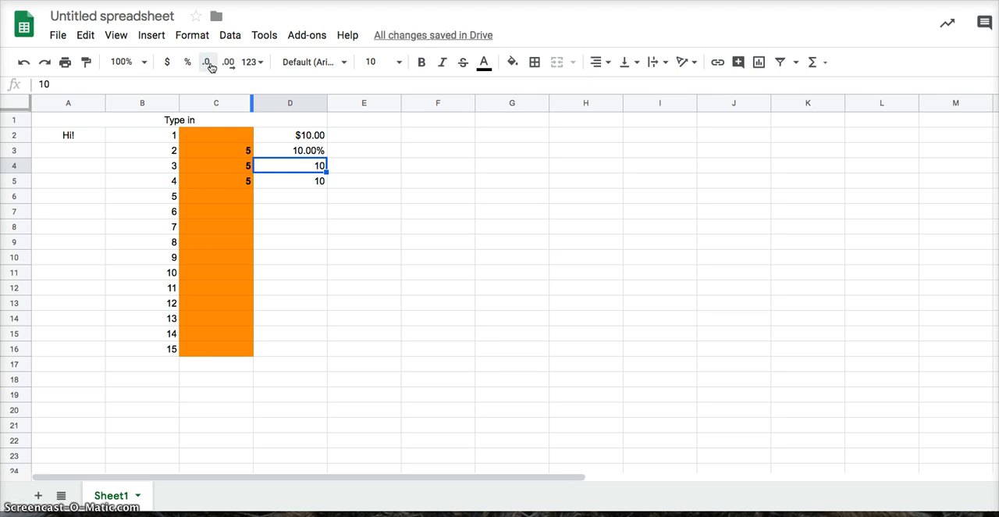
Step: Enter 10.6 in cell D5 and reduce its displayed decimal places to none
{"action": "key", "text": "Down"}
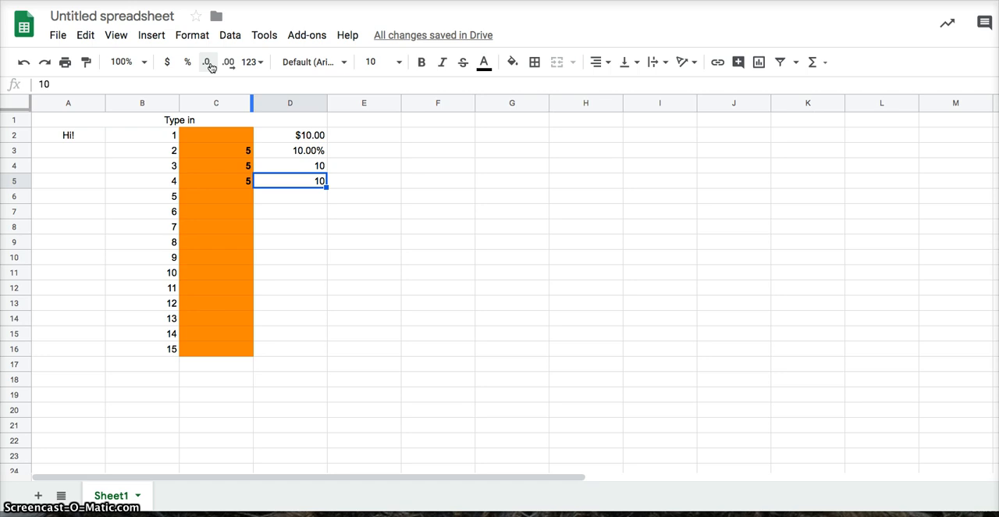
{"action": "type", "text": "10.6"}
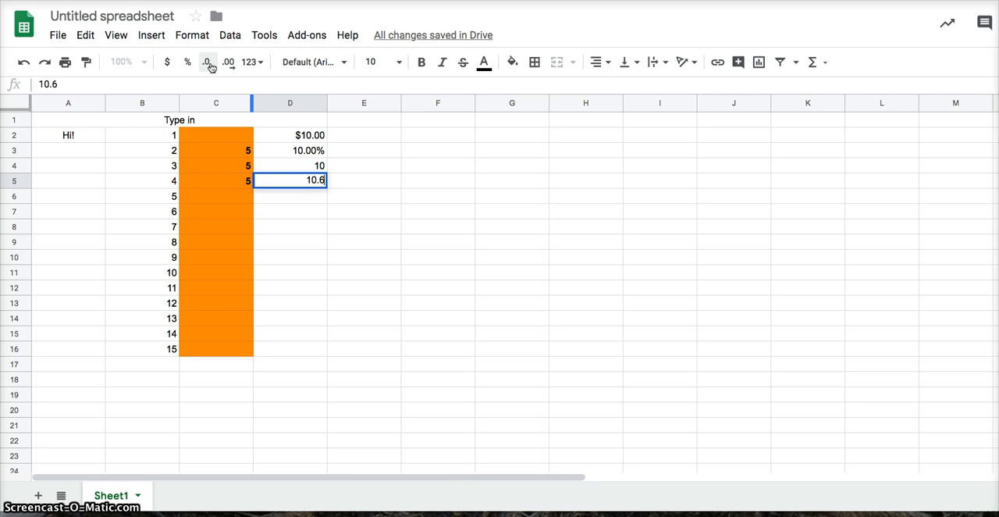
{"action": "key", "text": "Return"}
{"action": "key", "text": "Up"}
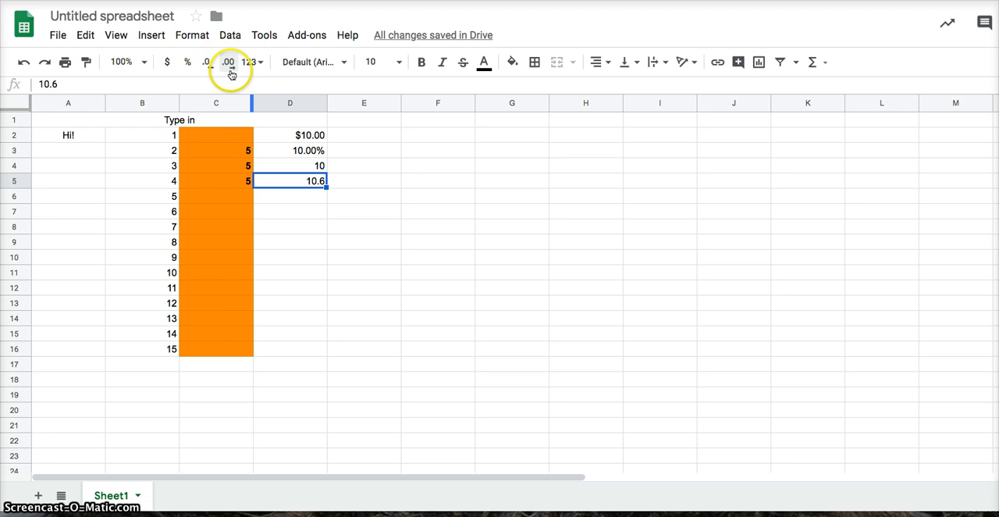
{"action": "left_click", "coordinate": [315, 188]}
{"action": "left_click", "coordinate": [207, 65]}
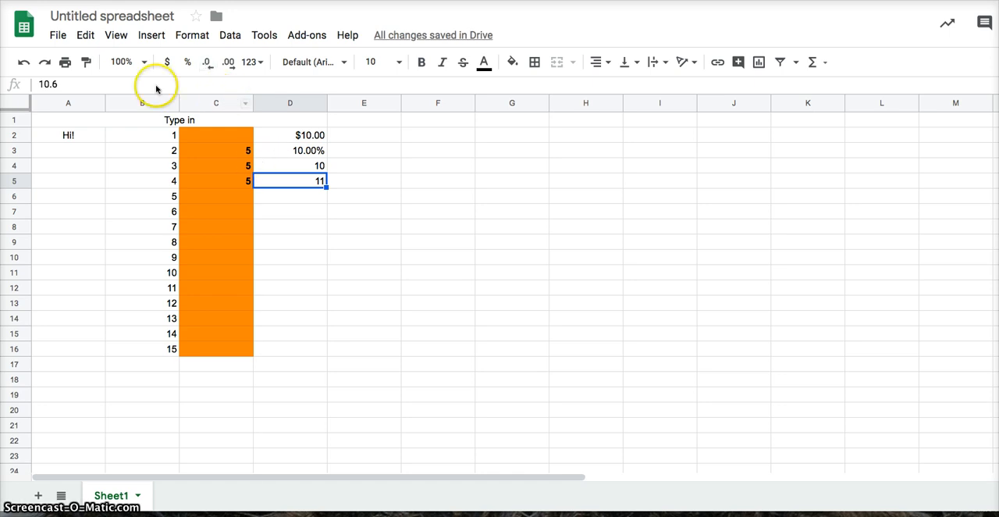
Step: Change the value in cell D5 to 10.3, keeping its whole-number display format
{"action": "left_click", "coordinate": [71, 85]}
{"action": "key", "text": "BackSpace"}
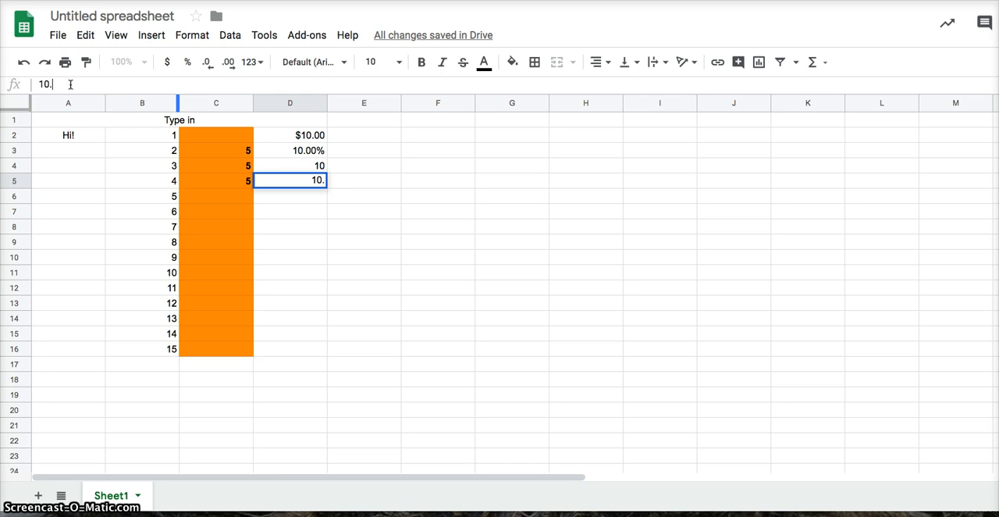
{"action": "type", "text": "5"}
{"action": "key", "text": "Return"}
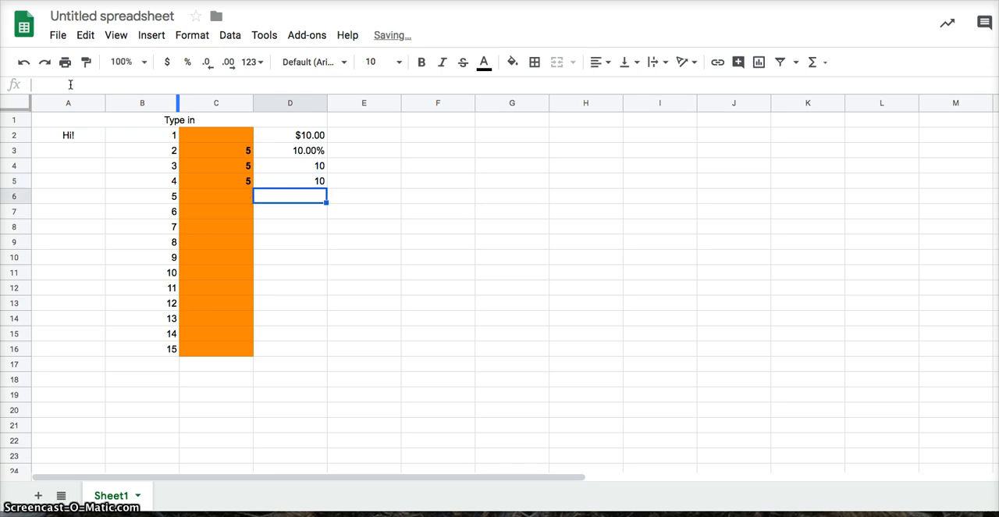
{"action": "key", "text": "Up"}
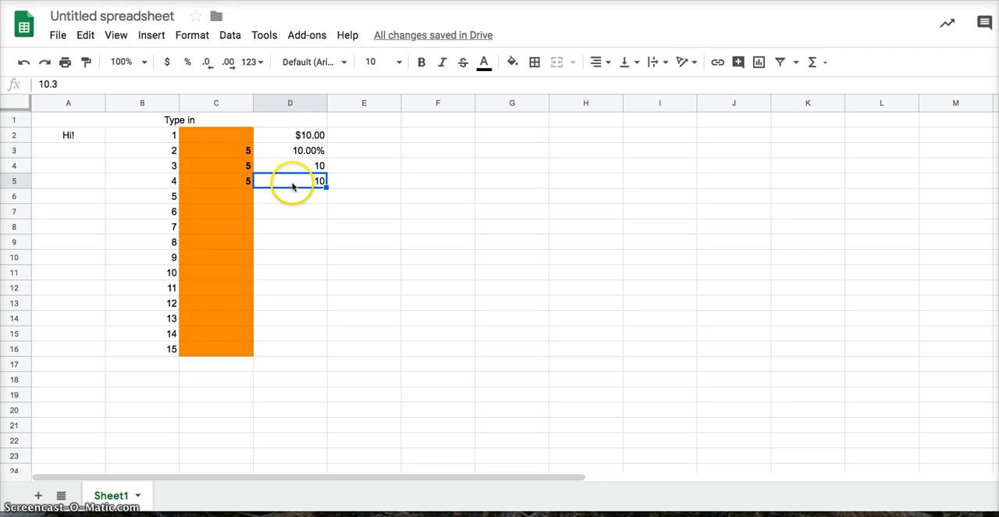
Step: Change the value in cell D5 to 10.6
{"action": "left_click", "coordinate": [67, 83]}
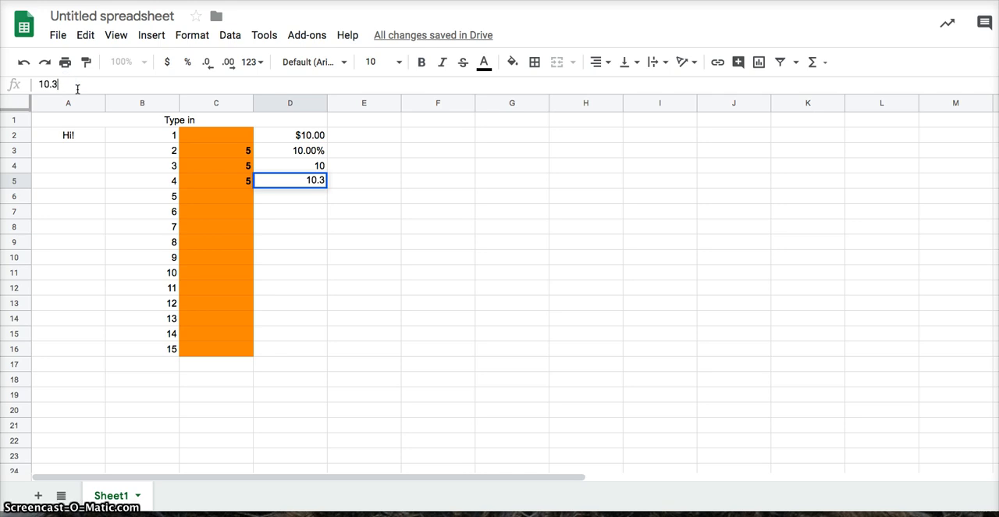
{"action": "key", "text": "BackSpace"}
{"action": "type", "text": "6"}
{"action": "key", "text": "Return"}
{"action": "key", "text": "Up"}
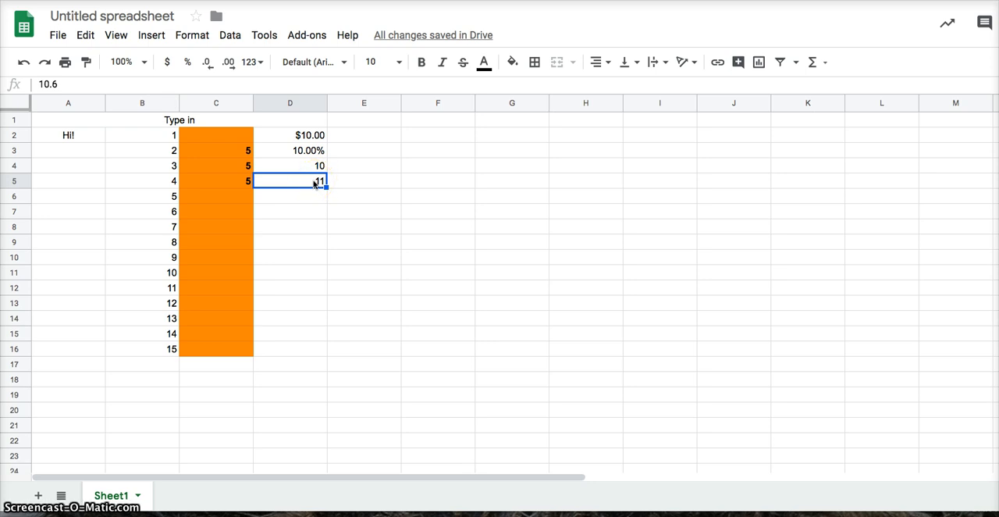
{"action": "left_click", "coordinate": [301, 184]}
Step: Format the empty cell D6 as a date and enter 10/8 in it
{"action": "left_click", "coordinate": [279, 202]}
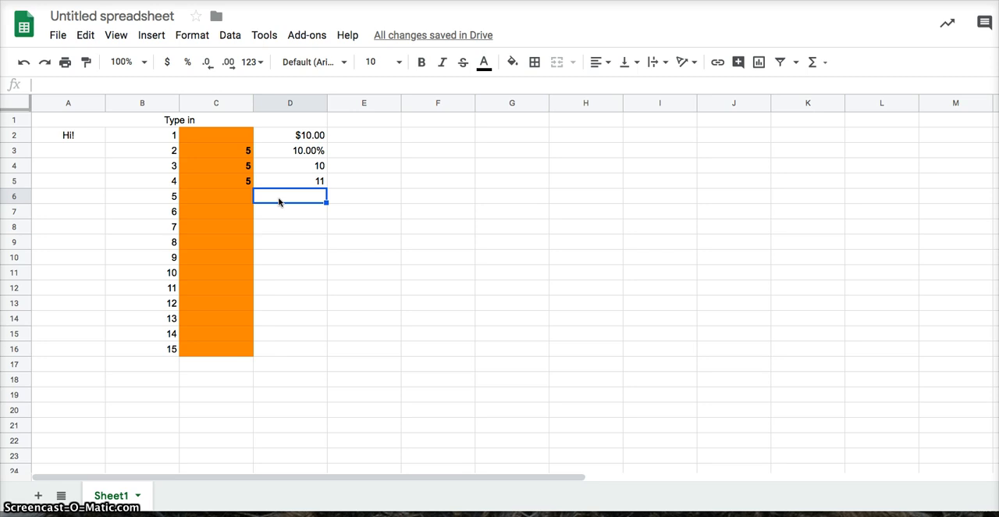
{"action": "left_click", "coordinate": [259, 63]}
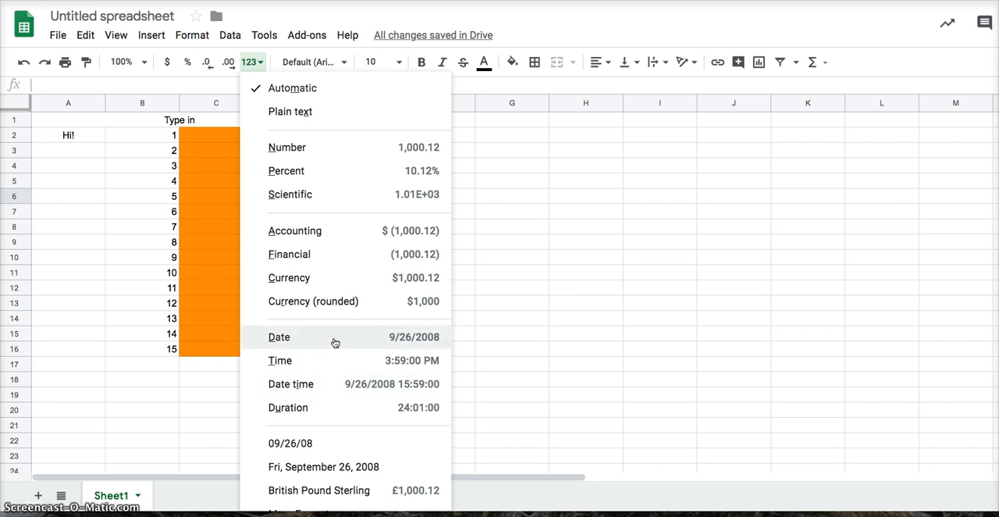
{"action": "left_click", "coordinate": [417, 337]}
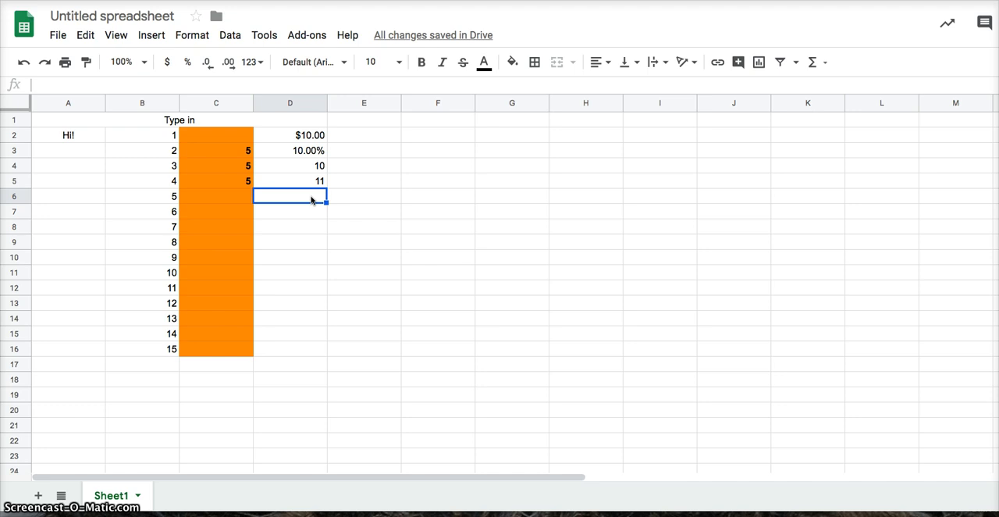
{"action": "type", "text": "10/8"}
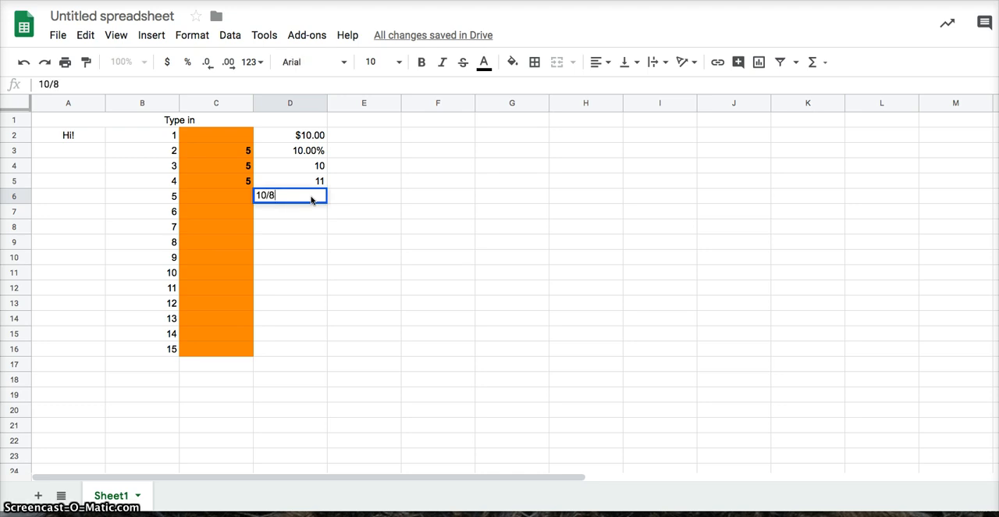
{"action": "key", "text": "Return"}
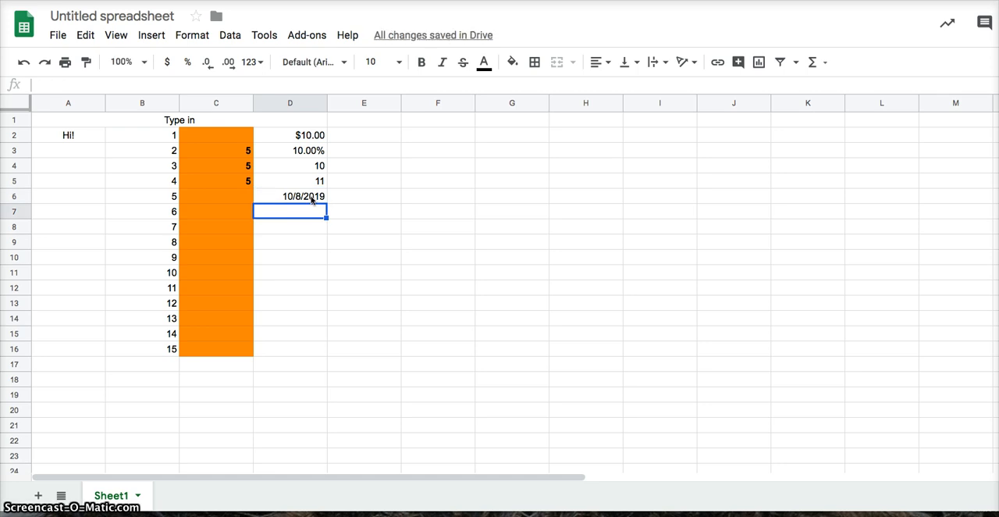
Step: Bring up the number format choices for cell D6 and zoom out the browser page to fit the whole list
{"action": "left_click", "coordinate": [311, 200]}
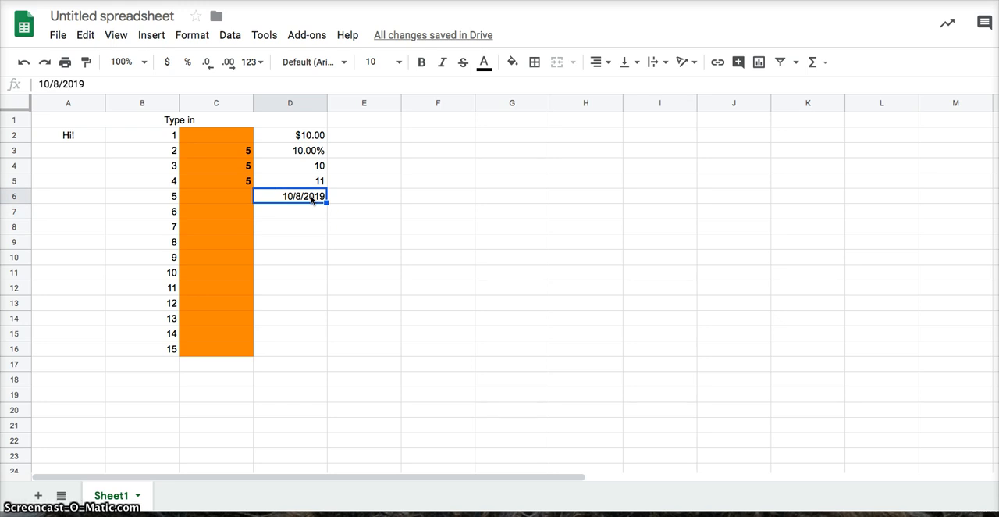
{"action": "left_click", "coordinate": [287, 198]}
{"action": "left_click", "coordinate": [258, 62]}
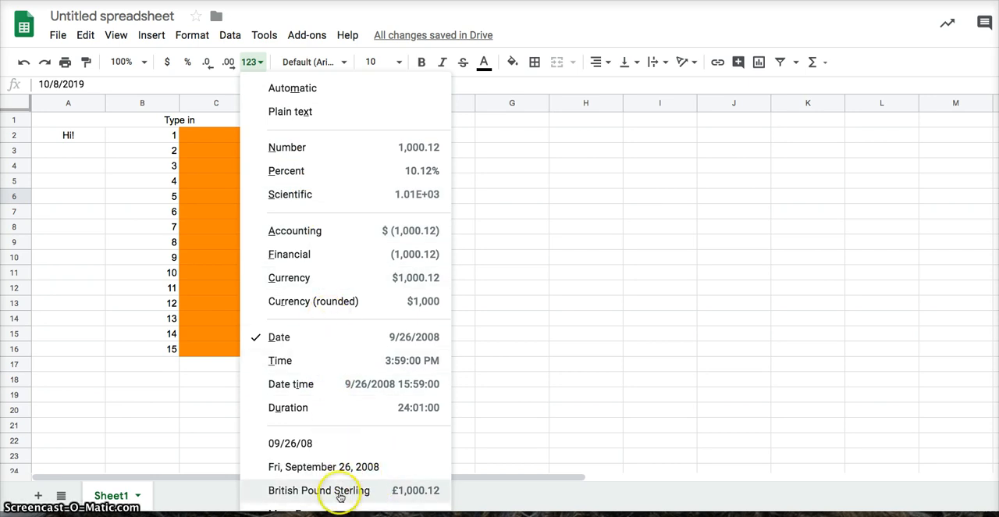
{"action": "key", "text": "Down"}
{"action": "key", "text": "Down"}
{"action": "key", "text": "Down"}
{"action": "key", "text": "Down"}
{"action": "key", "text": "Down"}
{"action": "key", "text": "Down"}
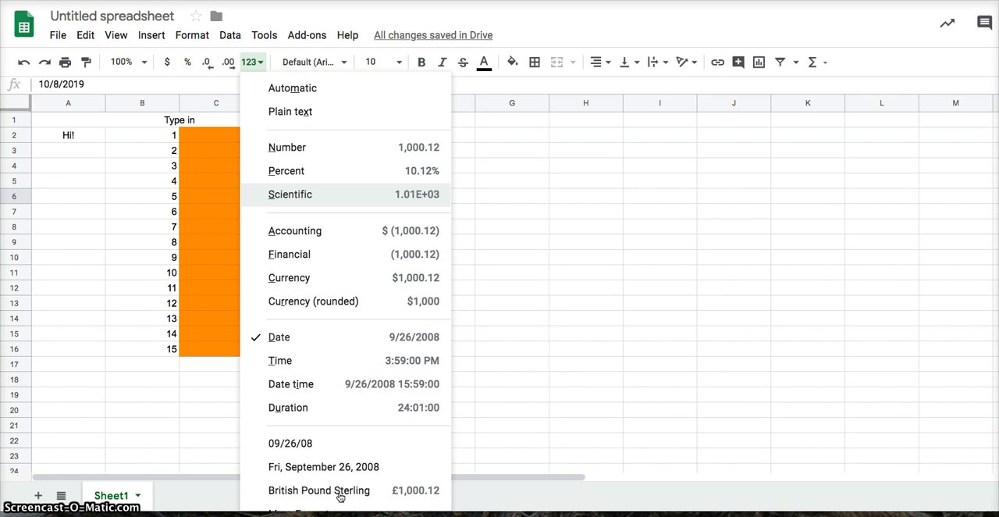
{"action": "key", "text": "Down"}
{"action": "key", "text": "Down"}
{"action": "key", "text": "Down"}
{"action": "key", "text": "Down"}
{"action": "key", "text": "Down"}
{"action": "key", "text": "Down"}
{"action": "key", "text": "Down"}
{"action": "key", "text": "Down"}
{"action": "key", "text": "Down"}
{"action": "key", "text": "Down"}
{"action": "key", "text": "Down"}
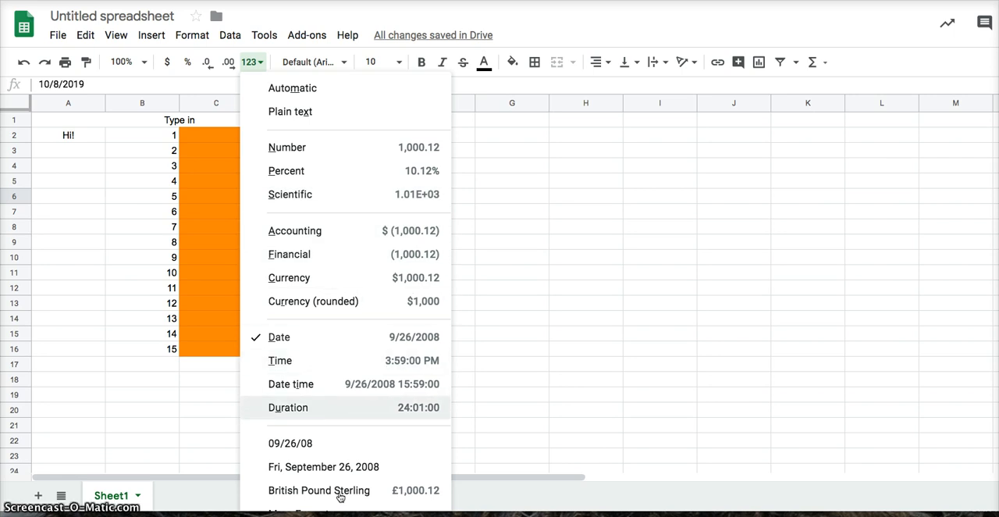
{"action": "key", "text": "Down"}
{"action": "key", "text": "Down"}
{"action": "key", "text": "Down"}
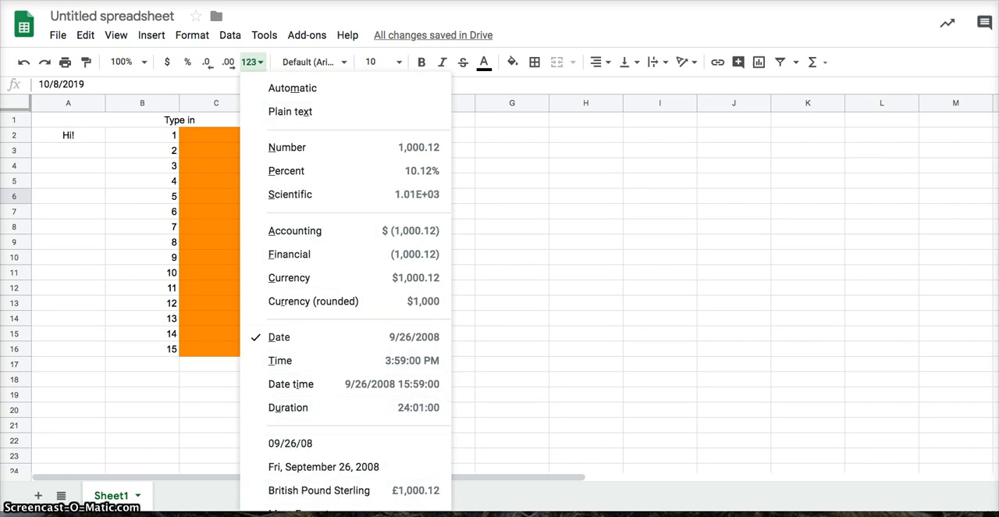
{"action": "left_click", "coordinate": [998, 1]}
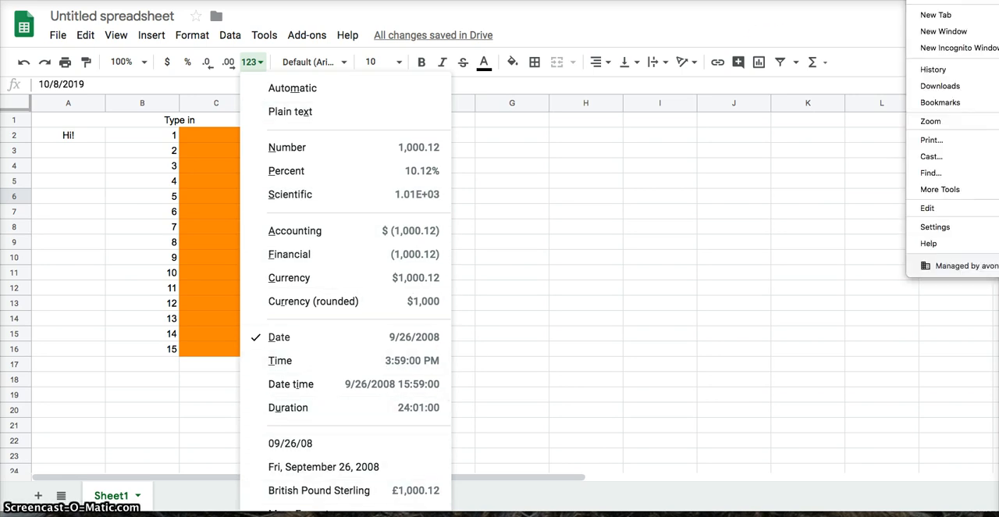
{"action": "left_click", "coordinate": [998, 121]}
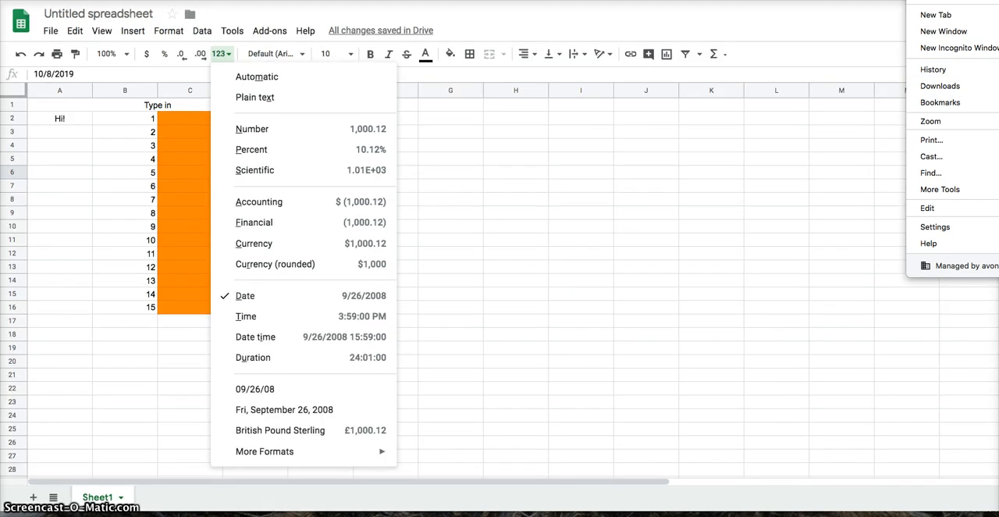
Step: Open the additional date and time formats for cell D6 and choose the "Tuesday, August 5, 1930" pattern
{"action": "left_click", "coordinate": [264, 452]}
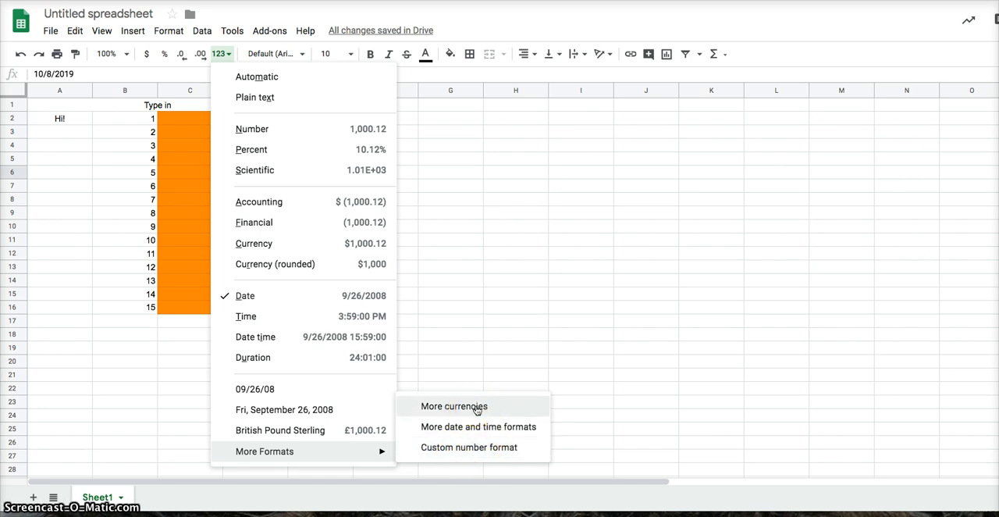
{"action": "left_click", "coordinate": [512, 409]}
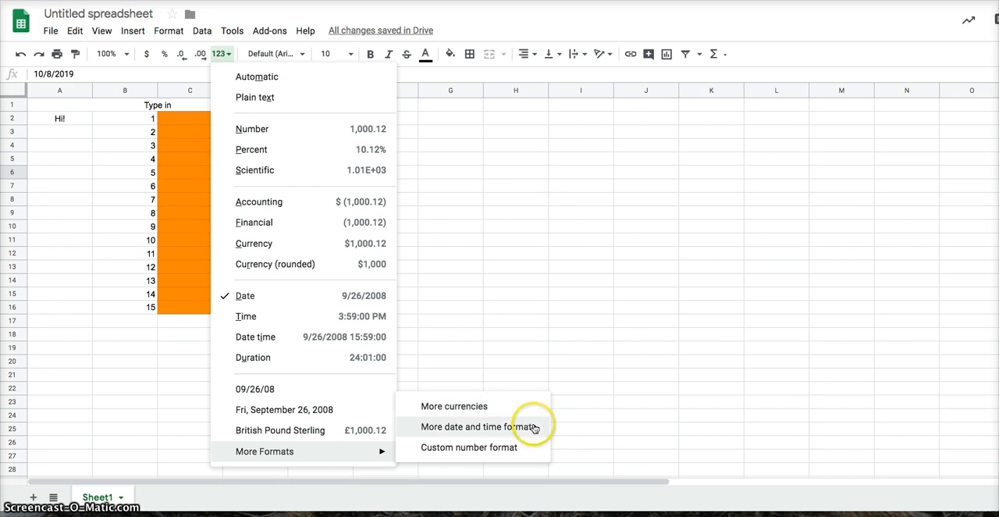
{"action": "left_click", "coordinate": [531, 427]}
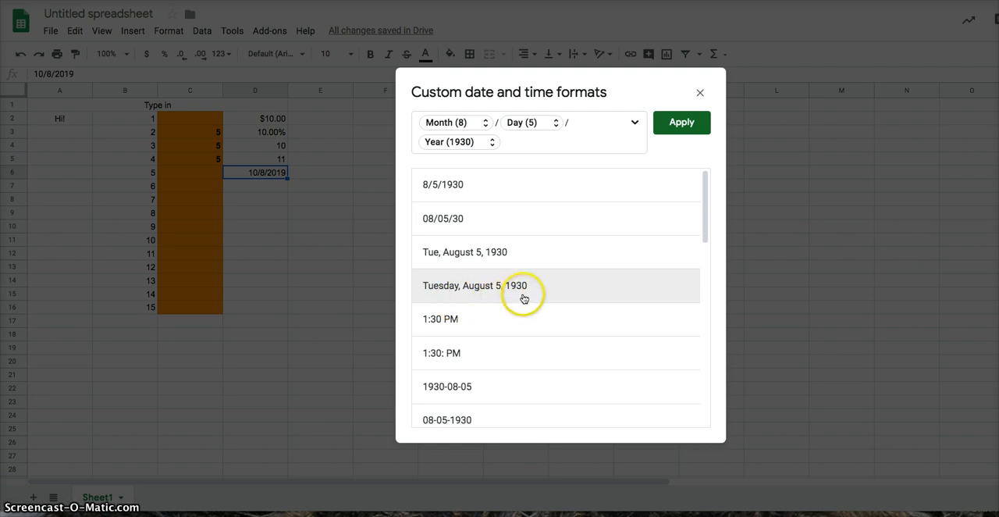
{"action": "left_click", "coordinate": [560, 301]}
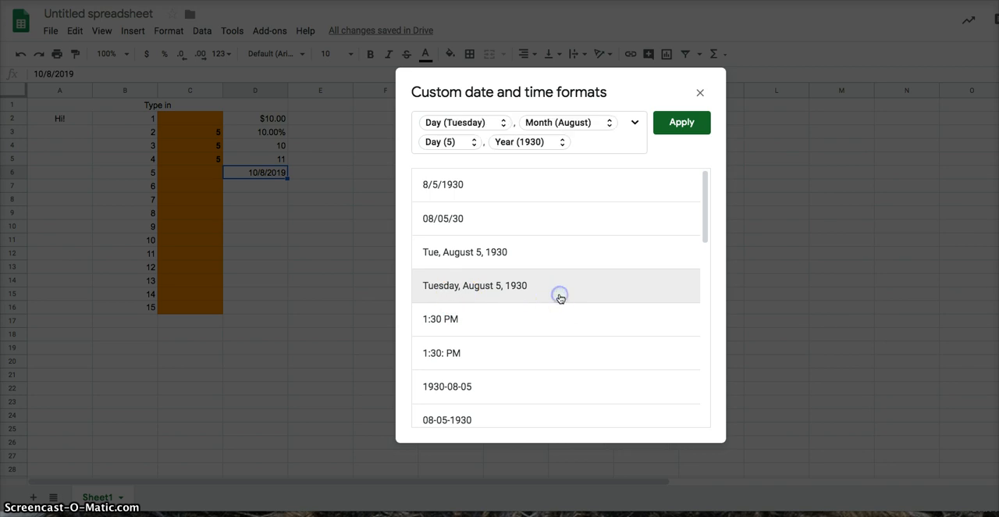
{"action": "left_click", "coordinate": [523, 127]}
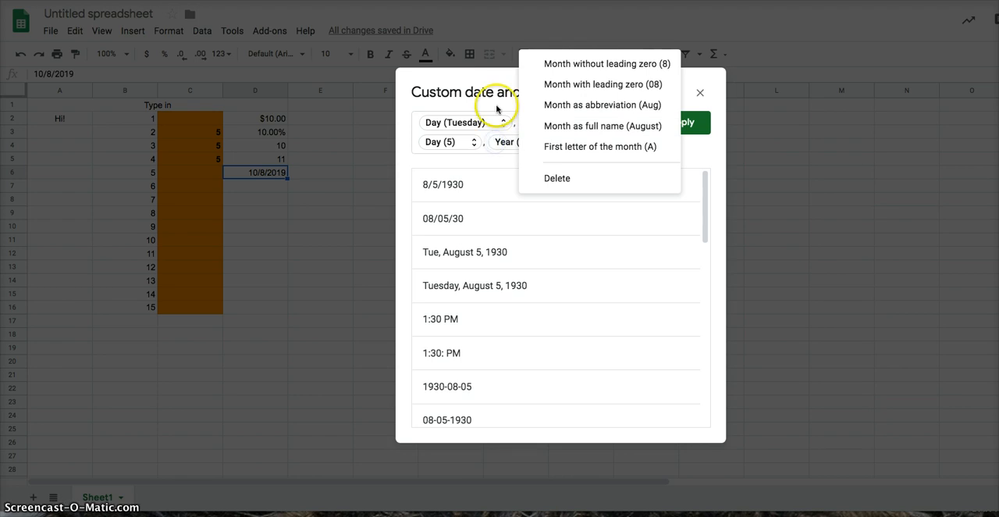
{"action": "left_click", "coordinate": [506, 121]}
{"action": "left_click", "coordinate": [500, 123]}
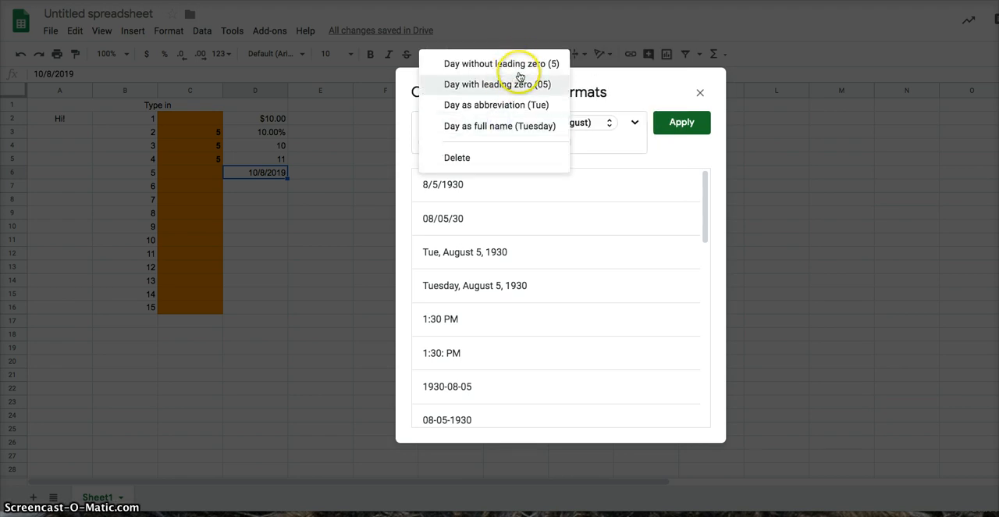
{"action": "left_click", "coordinate": [627, 79]}
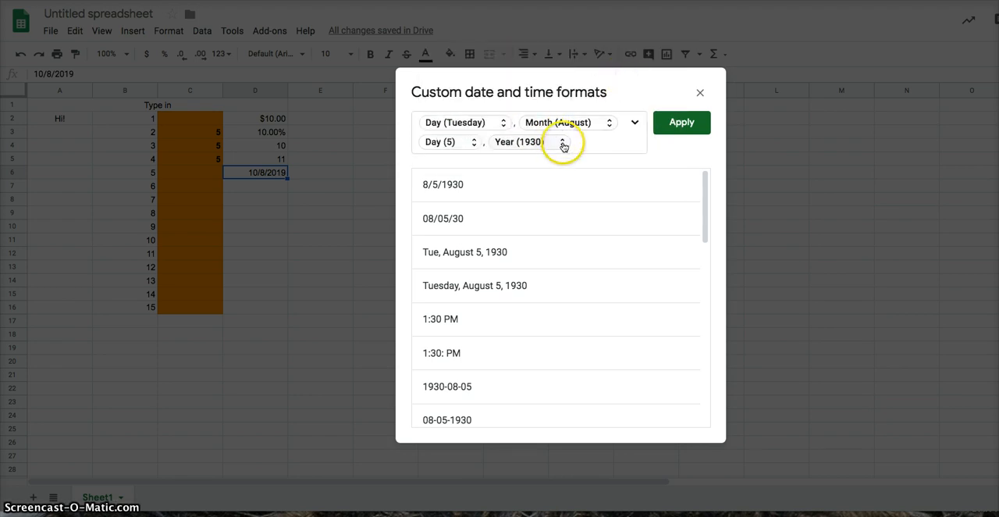
{"action": "left_click", "coordinate": [478, 147]}
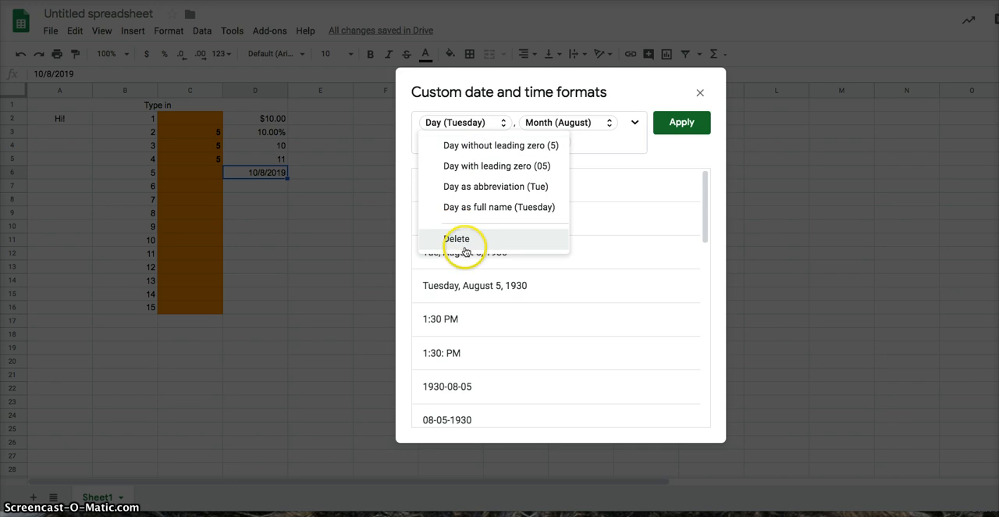
{"action": "left_click", "coordinate": [591, 138]}
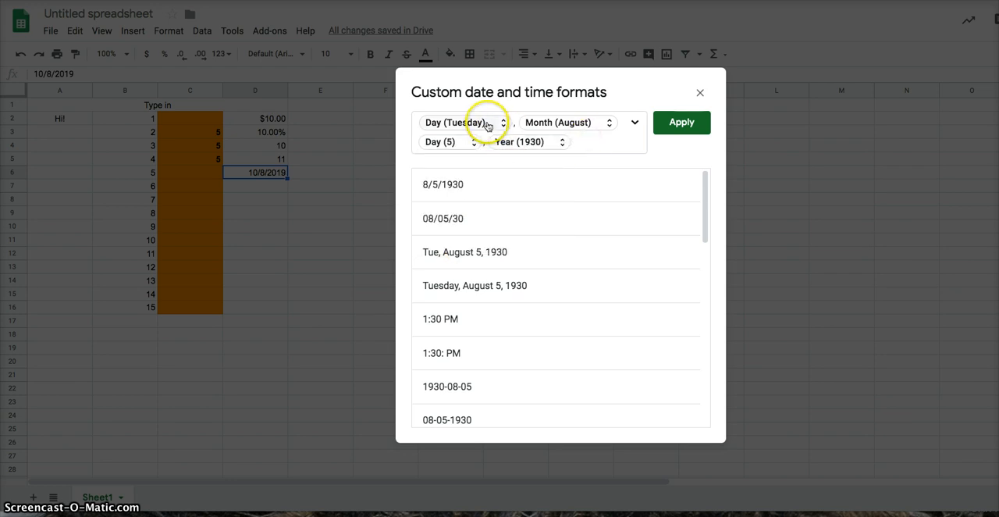
Step: Delete the weekday component from the custom date format and apply the format to cell D6
{"action": "left_click", "coordinate": [486, 126]}
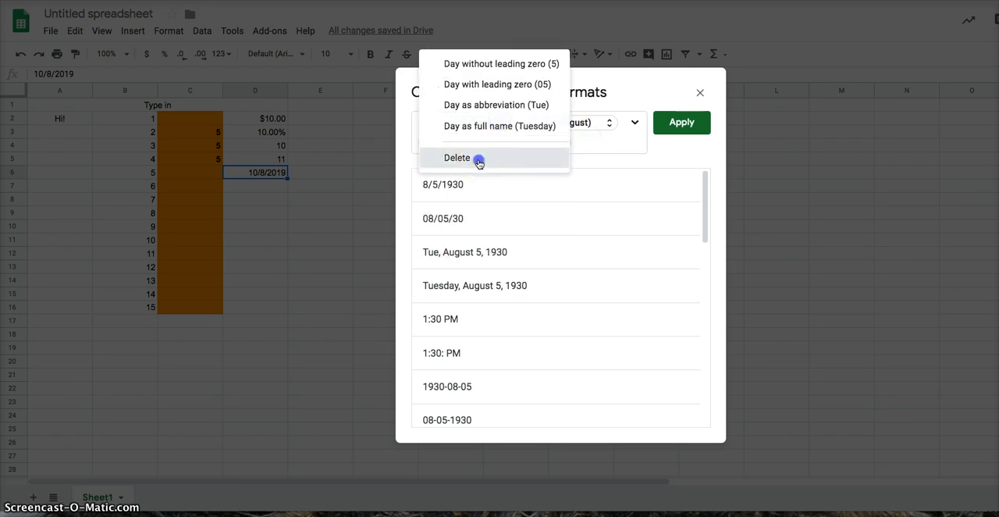
{"action": "left_click", "coordinate": [482, 155]}
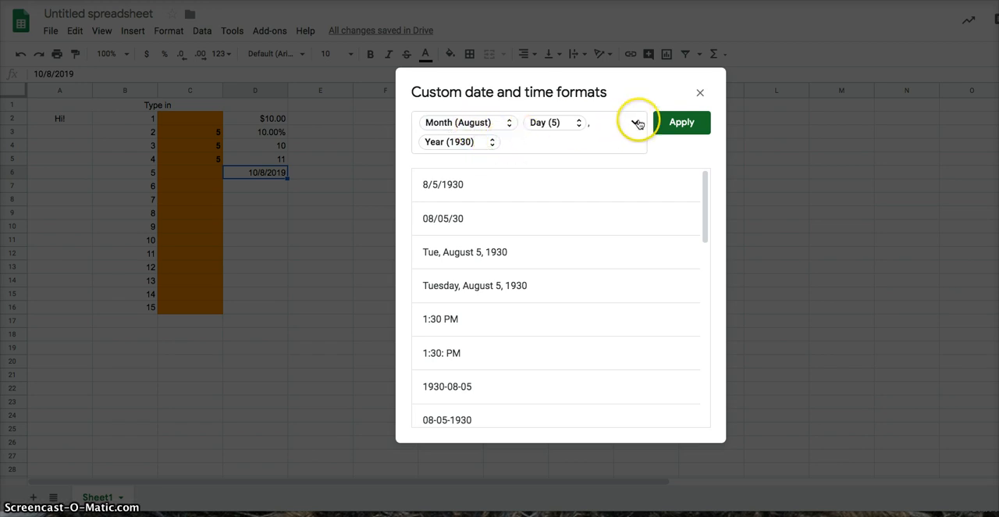
{"action": "left_click", "coordinate": [682, 123]}
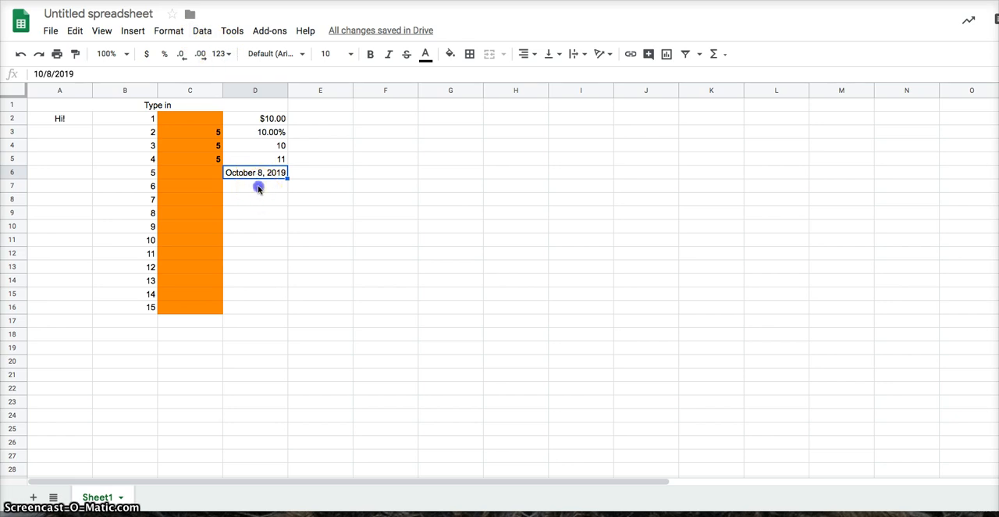
Step: Enter the date 10/9 in cell D7, directly below the October 8 date
{"action": "left_click", "coordinate": [257, 187]}
{"action": "left_click", "coordinate": [260, 186]}
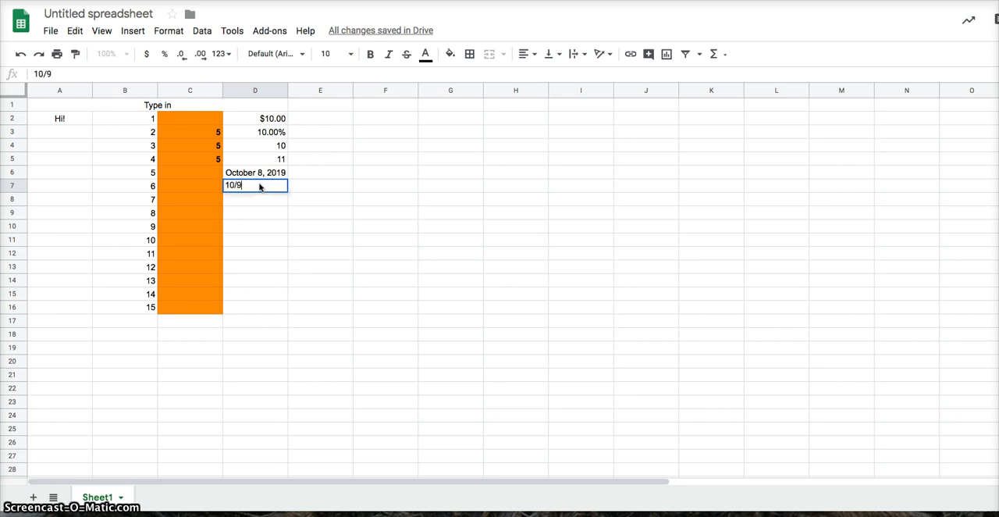
{"action": "key", "text": "Return"}
{"action": "left_click", "coordinate": [260, 185]}
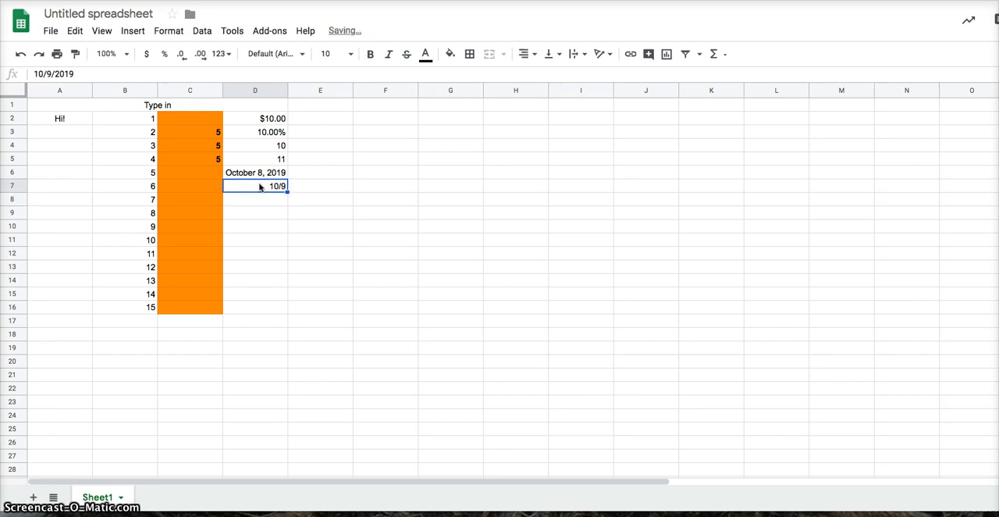
{"action": "key", "text": "Down"}
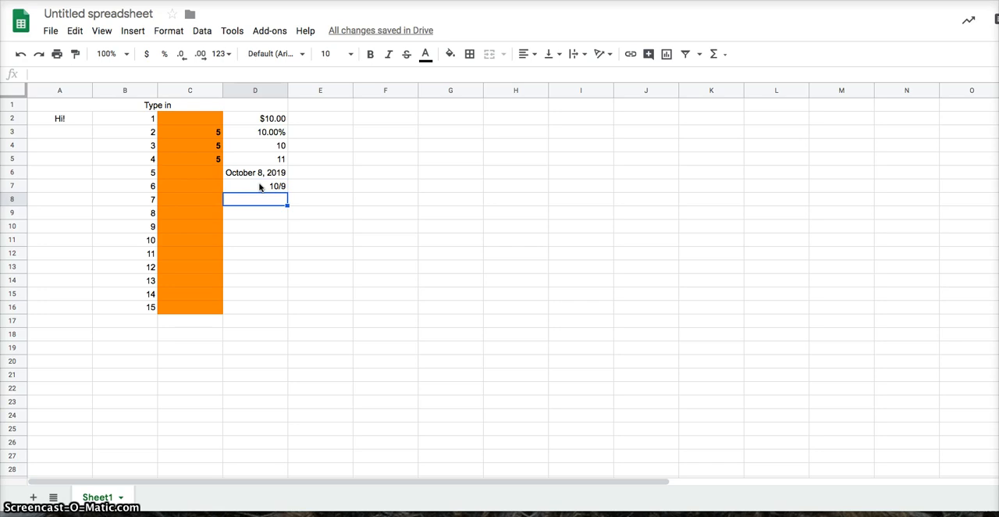
Step: Apply the "Tuesday, August 5, 1930" pattern from the additional date and time formats to cell D7
{"action": "left_click", "coordinate": [258, 186]}
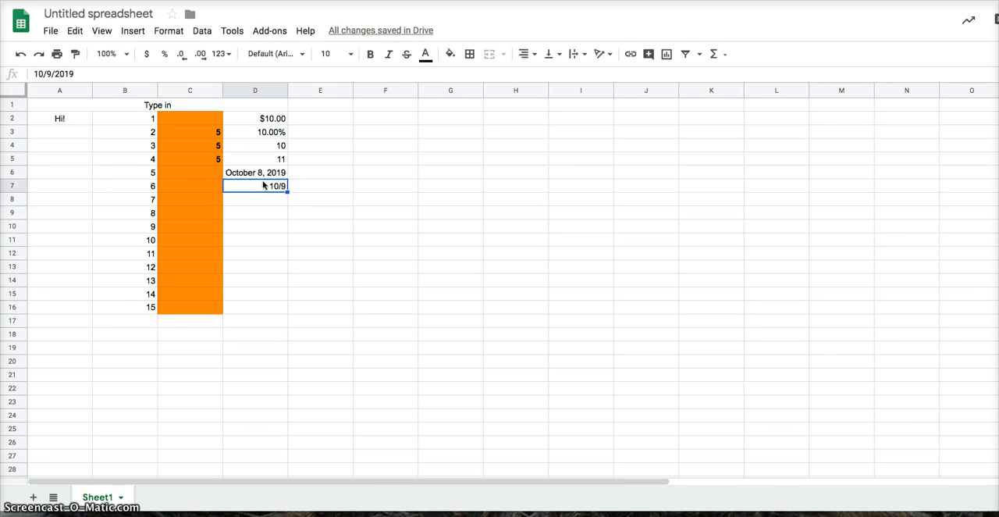
{"action": "left_click", "coordinate": [222, 54]}
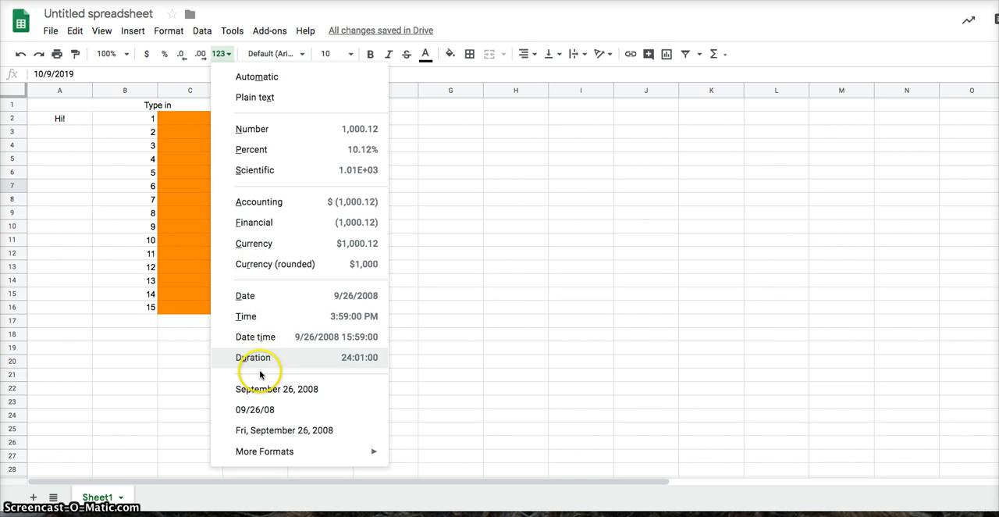
{"action": "mouse_move", "coordinate": [292, 453]}
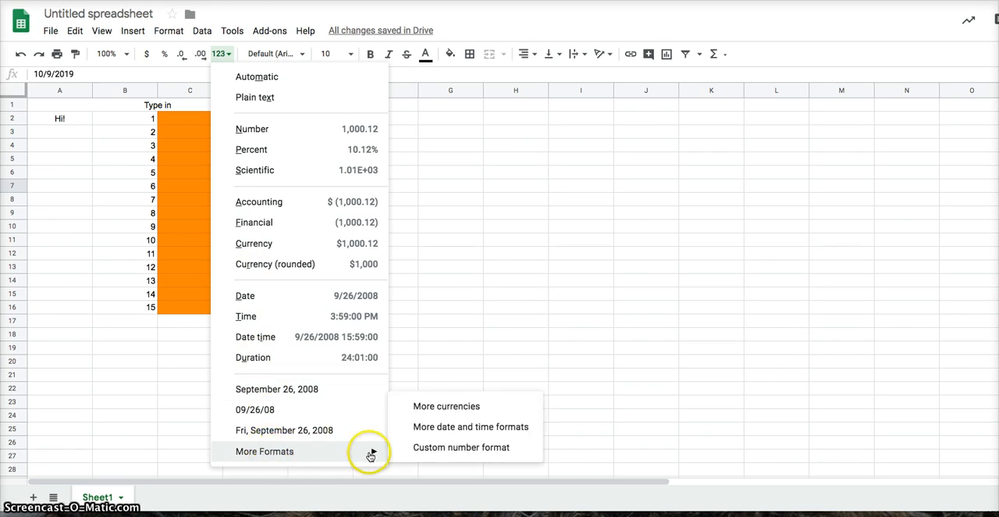
{"action": "left_click", "coordinate": [523, 431]}
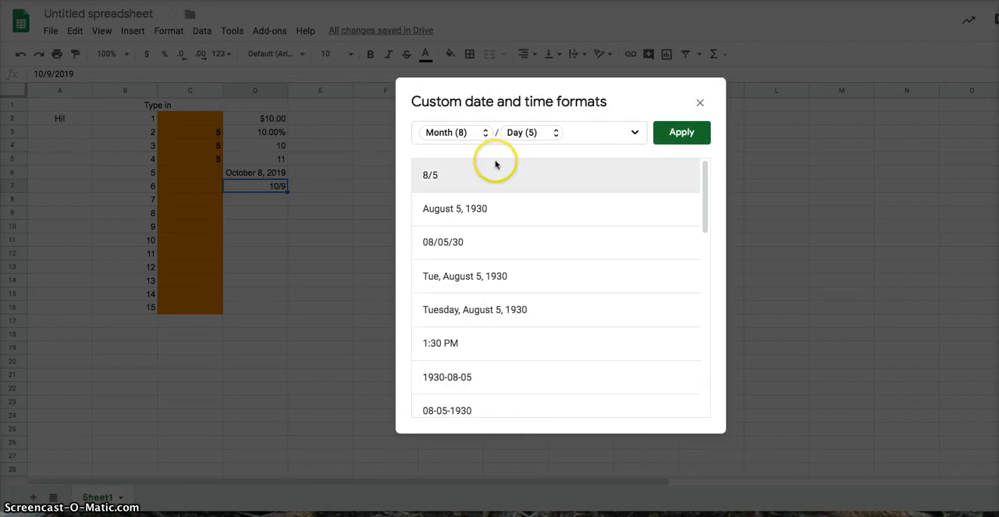
{"action": "scroll", "coordinate": [547, 246], "scroll_direction": "down", "scroll_amount": 6}
{"action": "scroll", "coordinate": [609, 247], "scroll_direction": "down", "scroll_amount": 3}
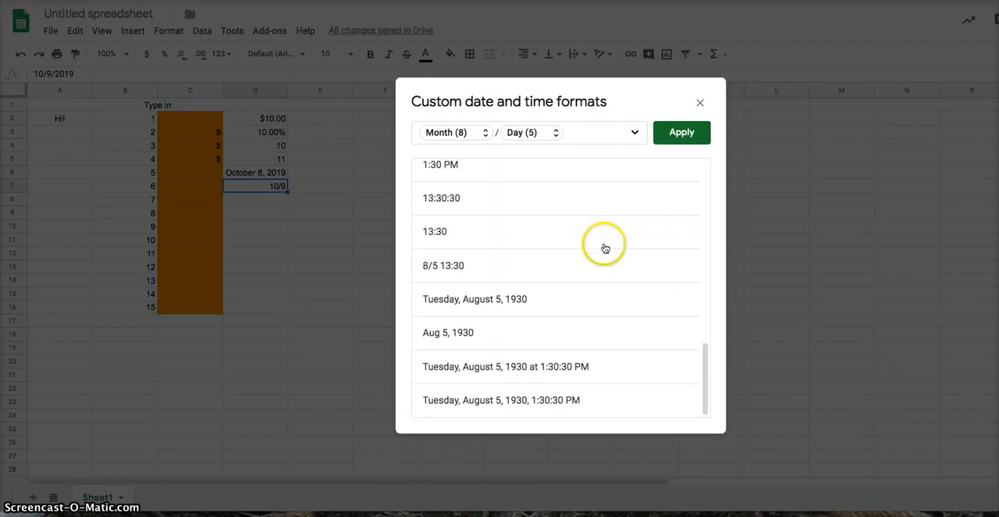
{"action": "scroll", "coordinate": [601, 247], "scroll_direction": "up", "scroll_amount": 3}
{"action": "scroll", "coordinate": [598, 247], "scroll_direction": "down", "scroll_amount": 3}
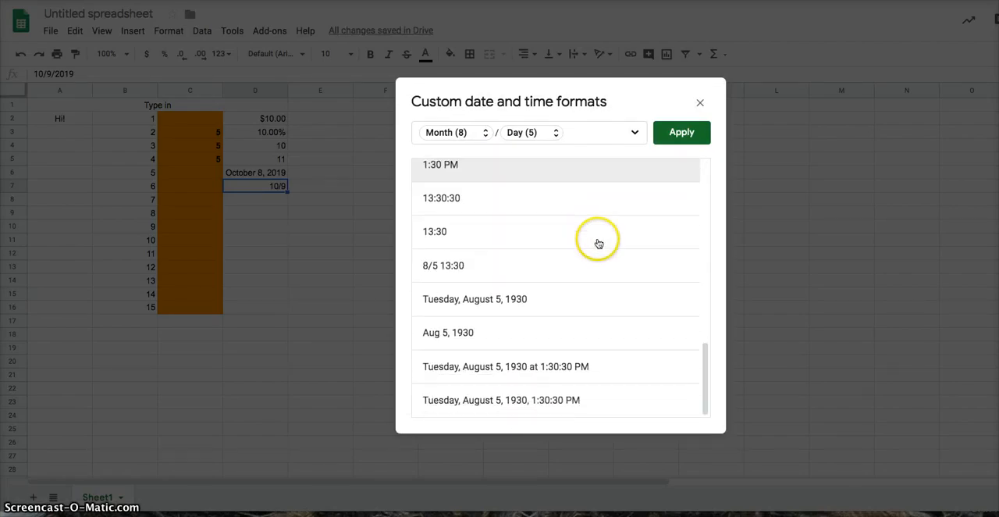
{"action": "scroll", "coordinate": [599, 247], "scroll_direction": "up", "scroll_amount": 5}
{"action": "scroll", "coordinate": [598, 246], "scroll_direction": "down", "scroll_amount": 5}
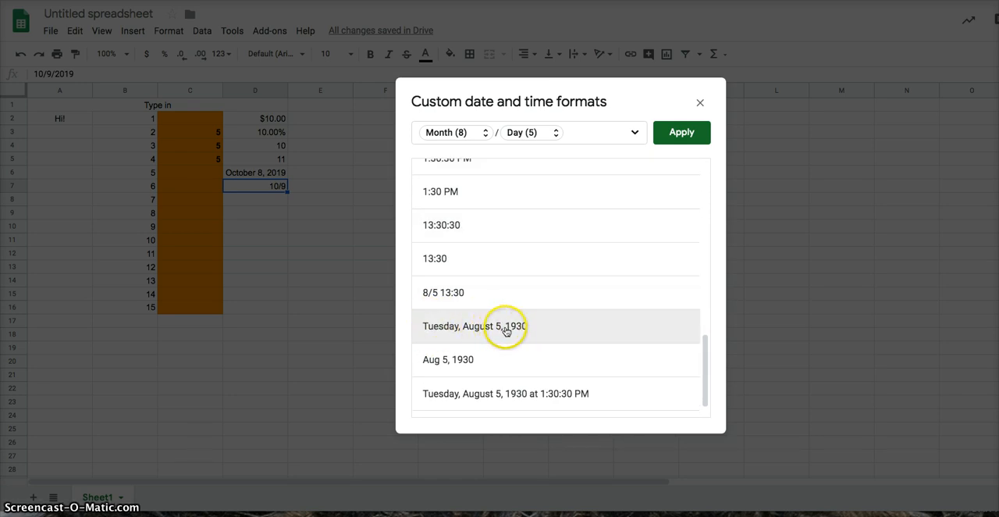
{"action": "left_click", "coordinate": [580, 320]}
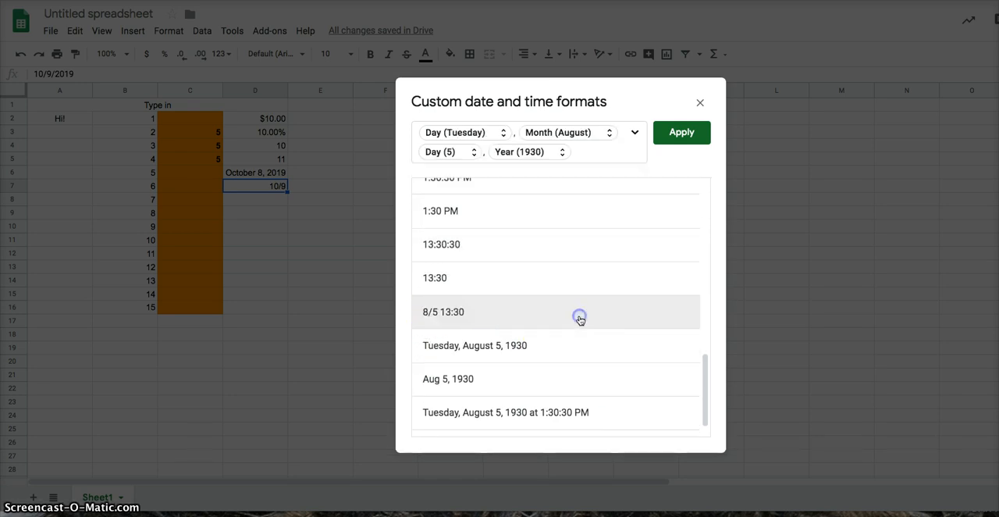
{"action": "left_click", "coordinate": [691, 134]}
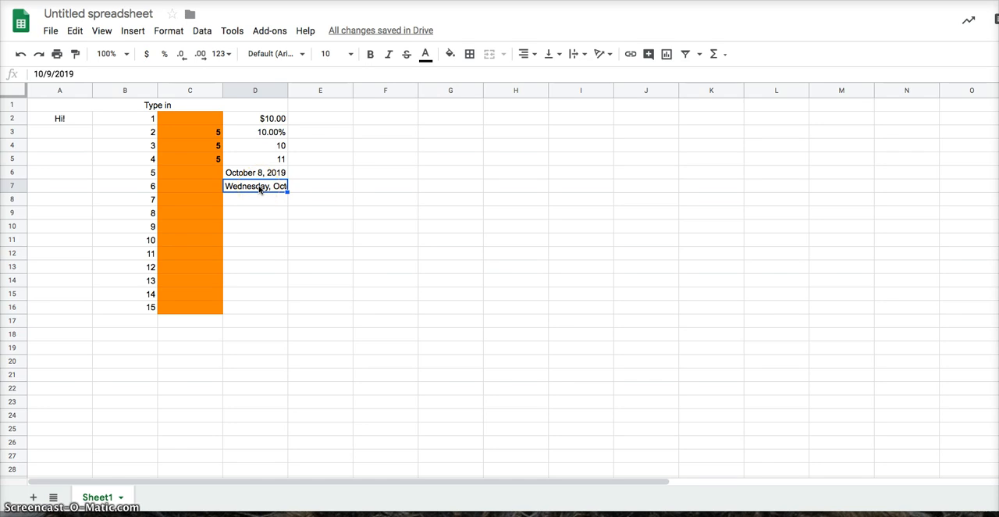
Step: Resize column D to fit its data and select the weekday date in cell D7
{"action": "right_click", "coordinate": [260, 92]}
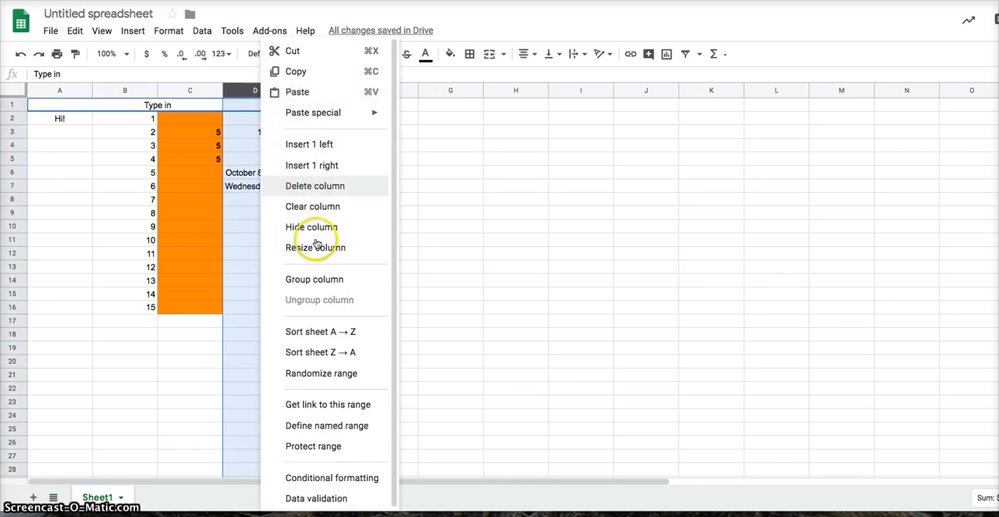
{"action": "left_click", "coordinate": [319, 247]}
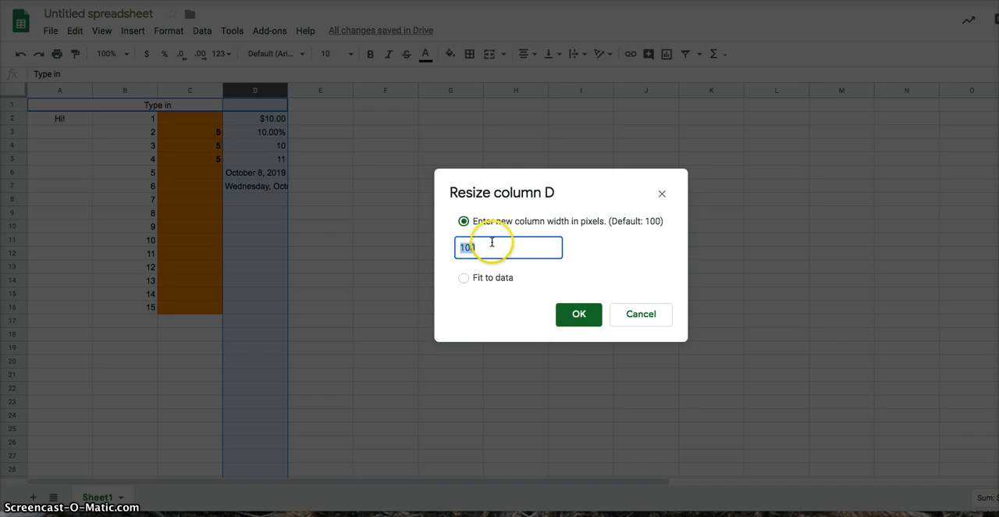
{"action": "left_click", "coordinate": [468, 285]}
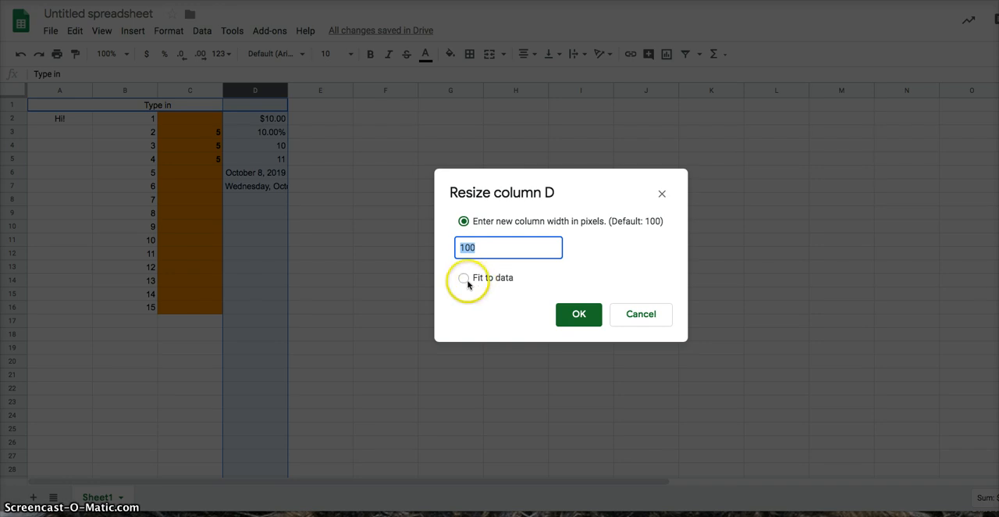
{"action": "left_click", "coordinate": [579, 314]}
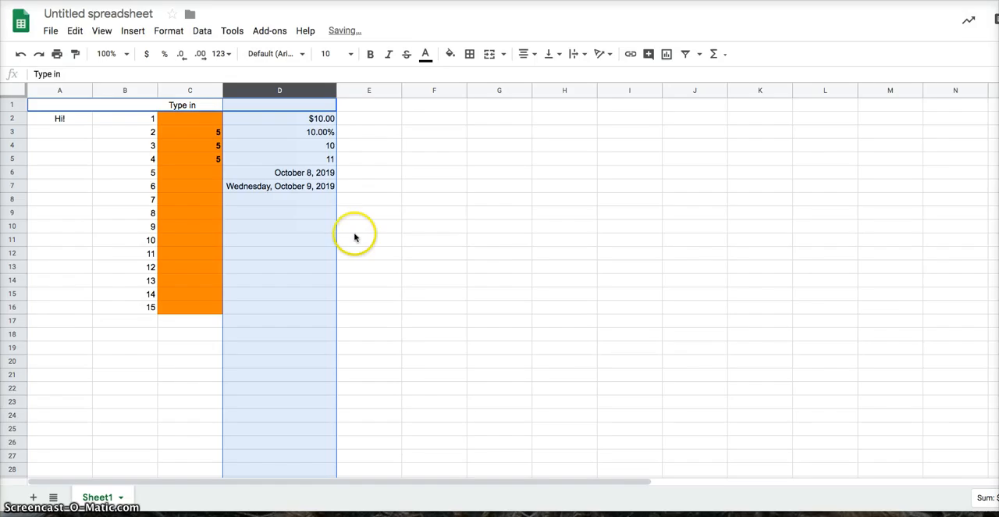
{"action": "left_click", "coordinate": [314, 191]}
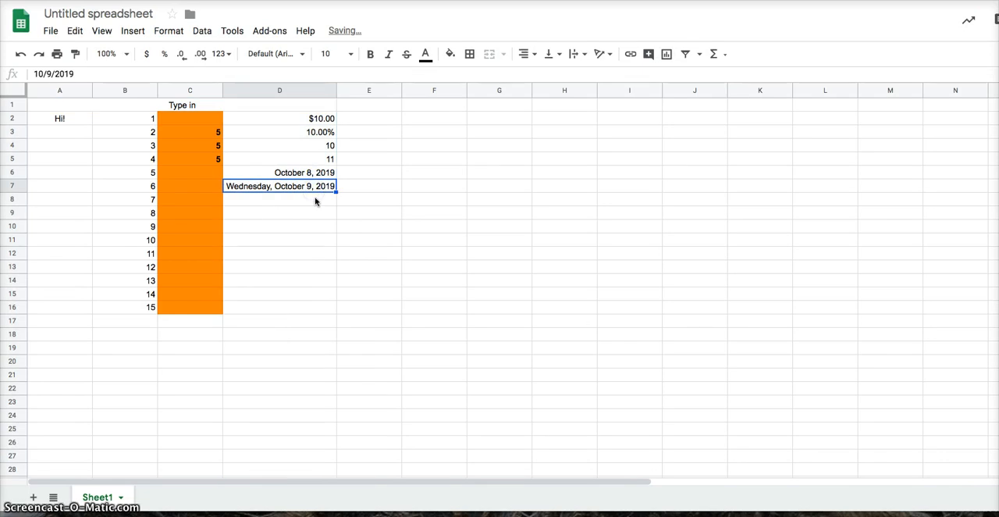